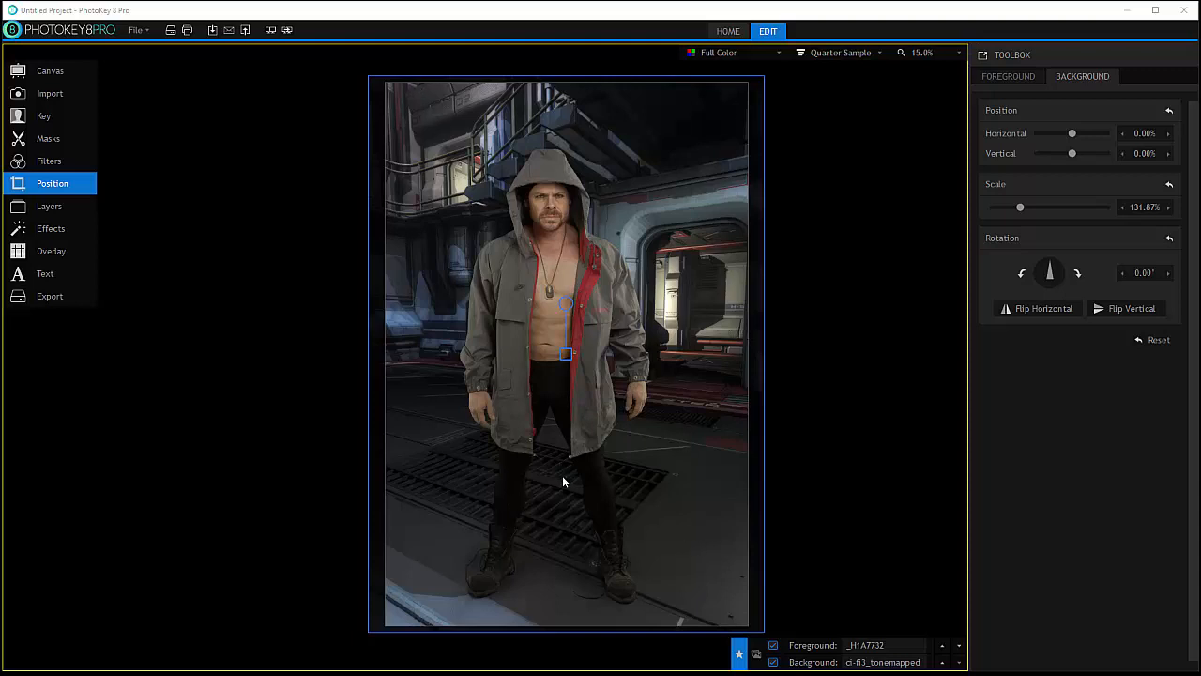
Step: Open the layer settings, and hide and show the Background and Foreground layers in turn to see what each contributes
left_click(65, 208)
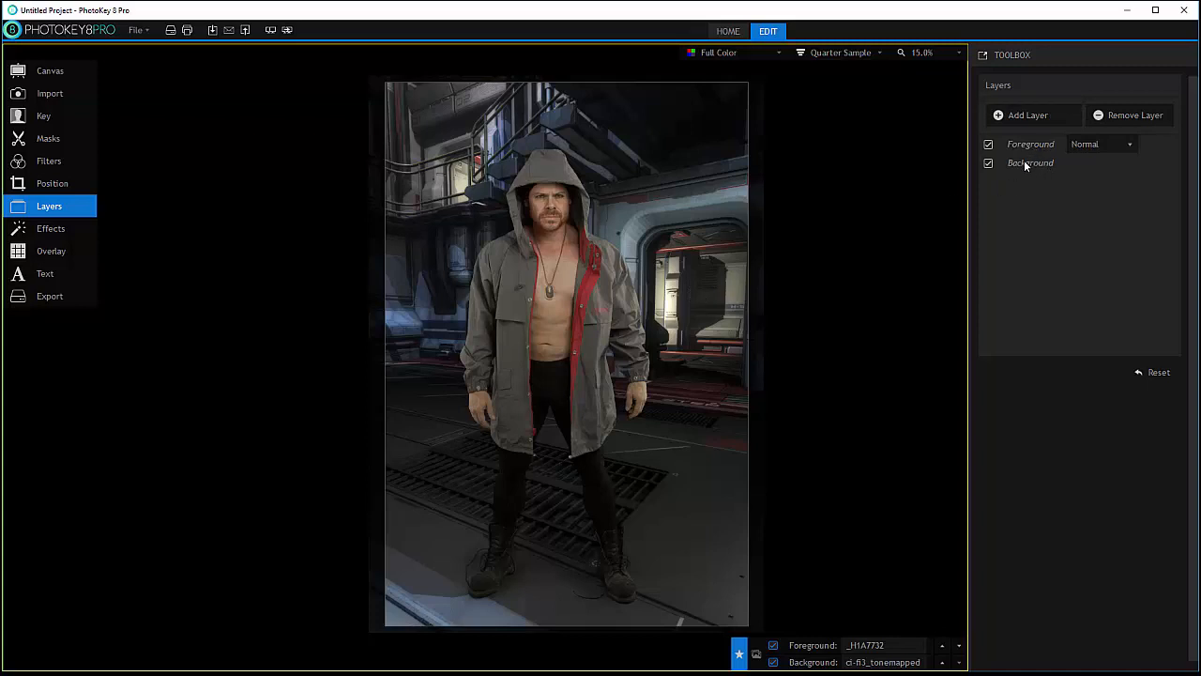
left_click(988, 164)
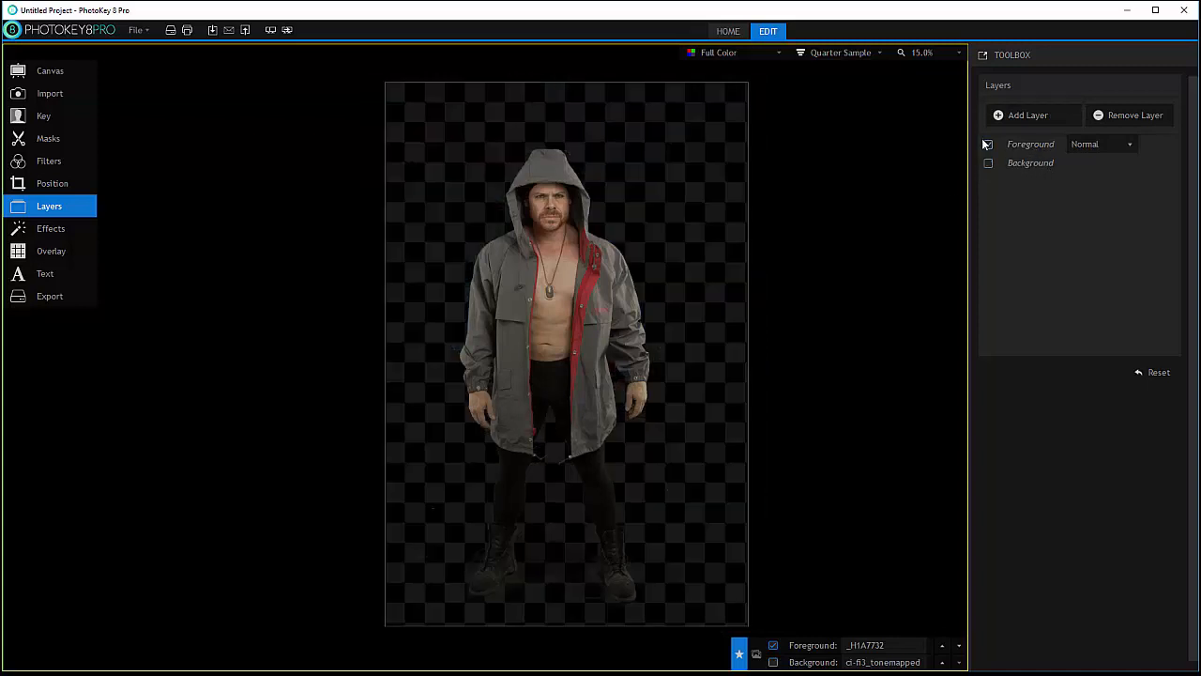
left_click(988, 164)
left_click(988, 145)
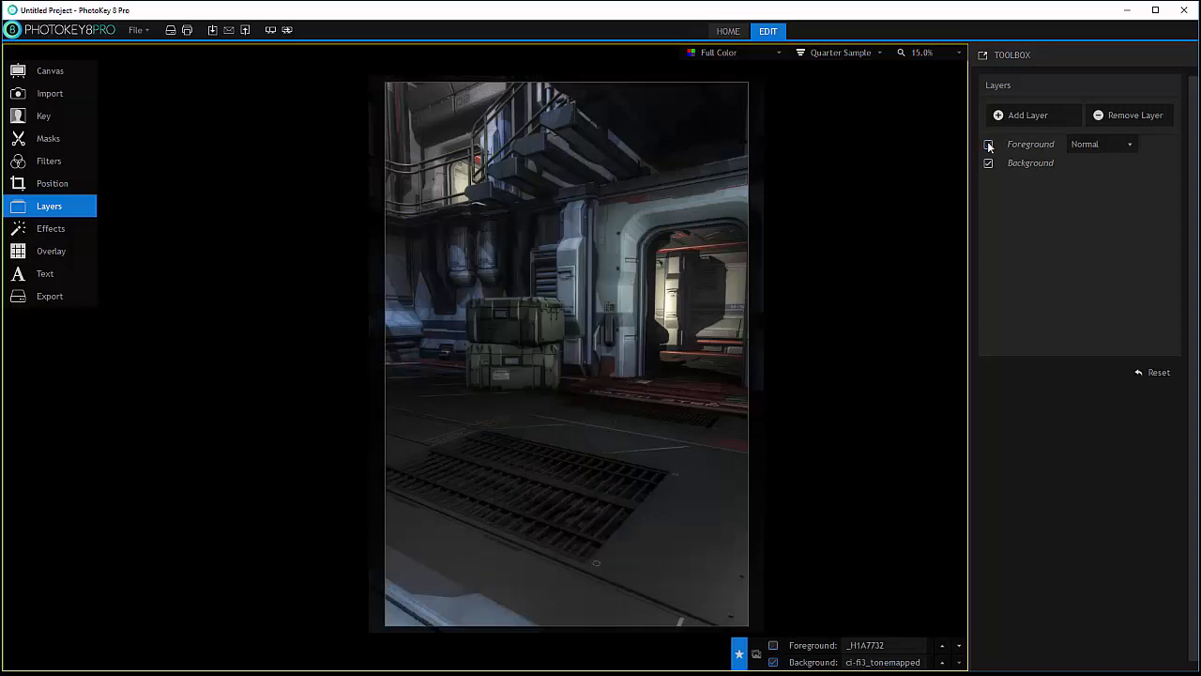
left_click(988, 144)
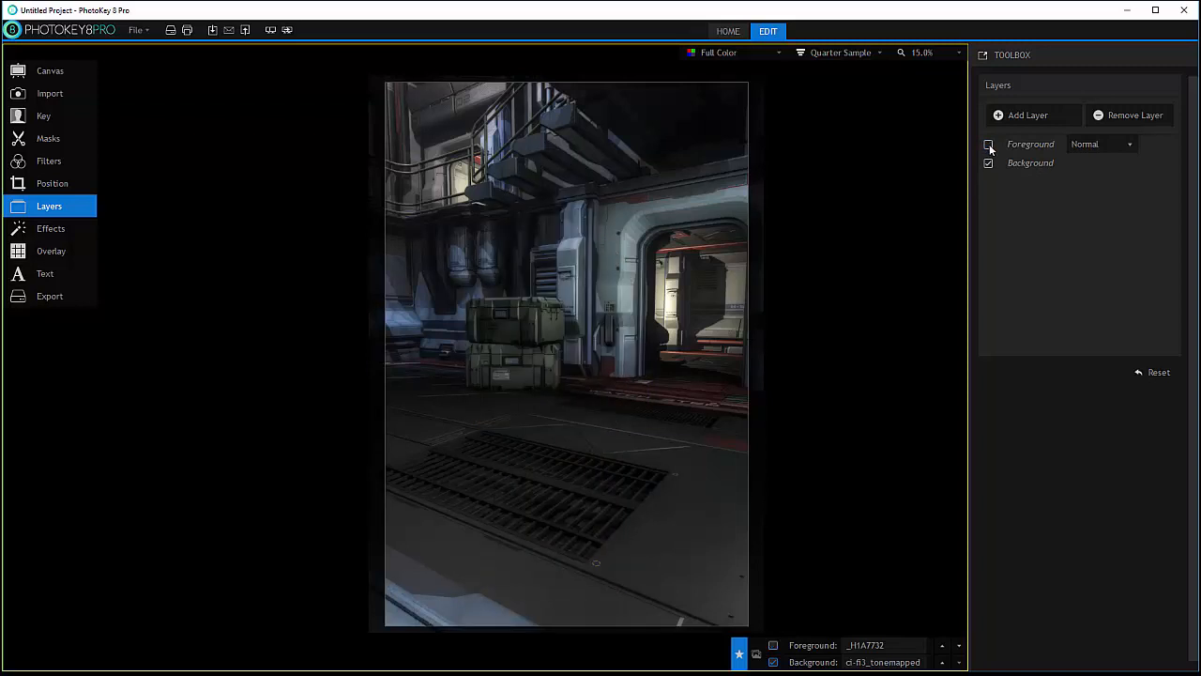
Step: Try the Overlay blend mode on the Foreground layer and return it to Normal
left_click(1126, 144)
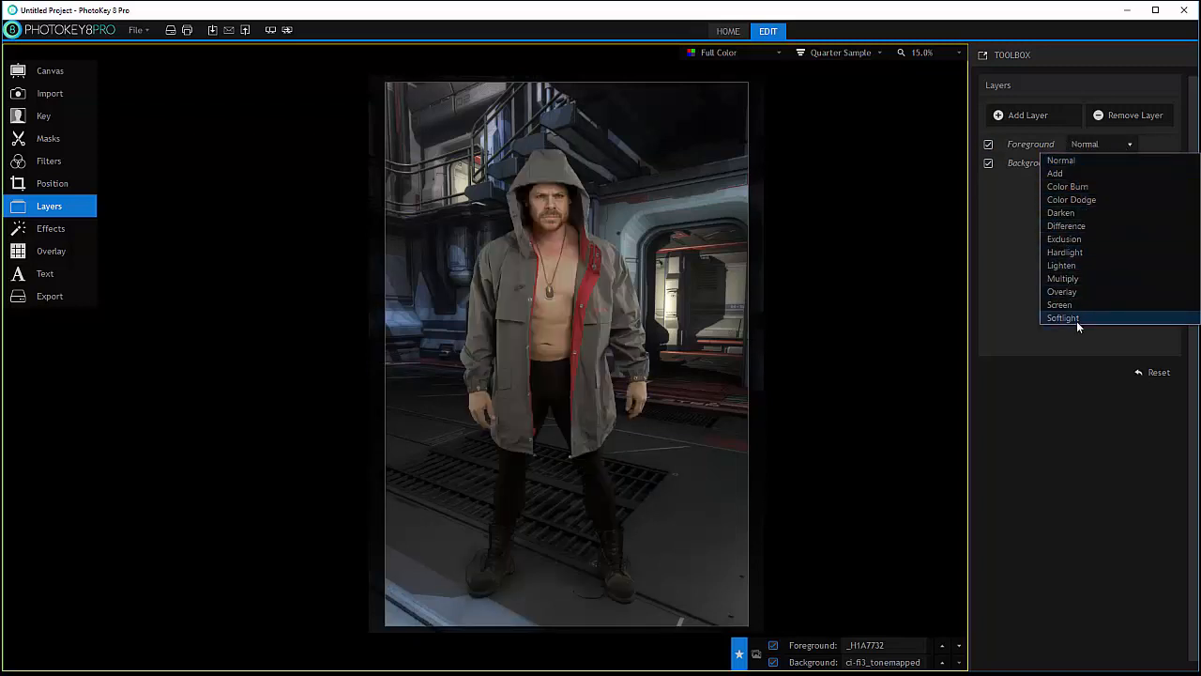
left_click(1075, 292)
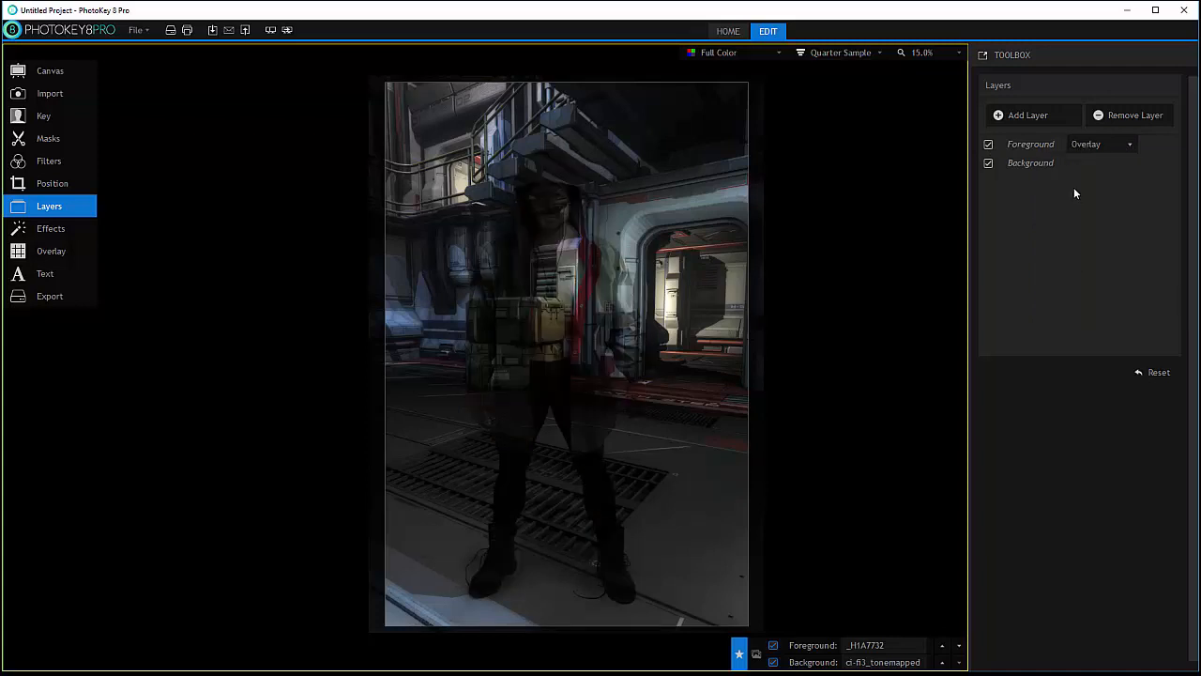
left_click(1116, 141)
left_click(1088, 159)
Step: Add a new layer above the Foreground and load the recent image smokeback.png into it
left_click(1043, 115)
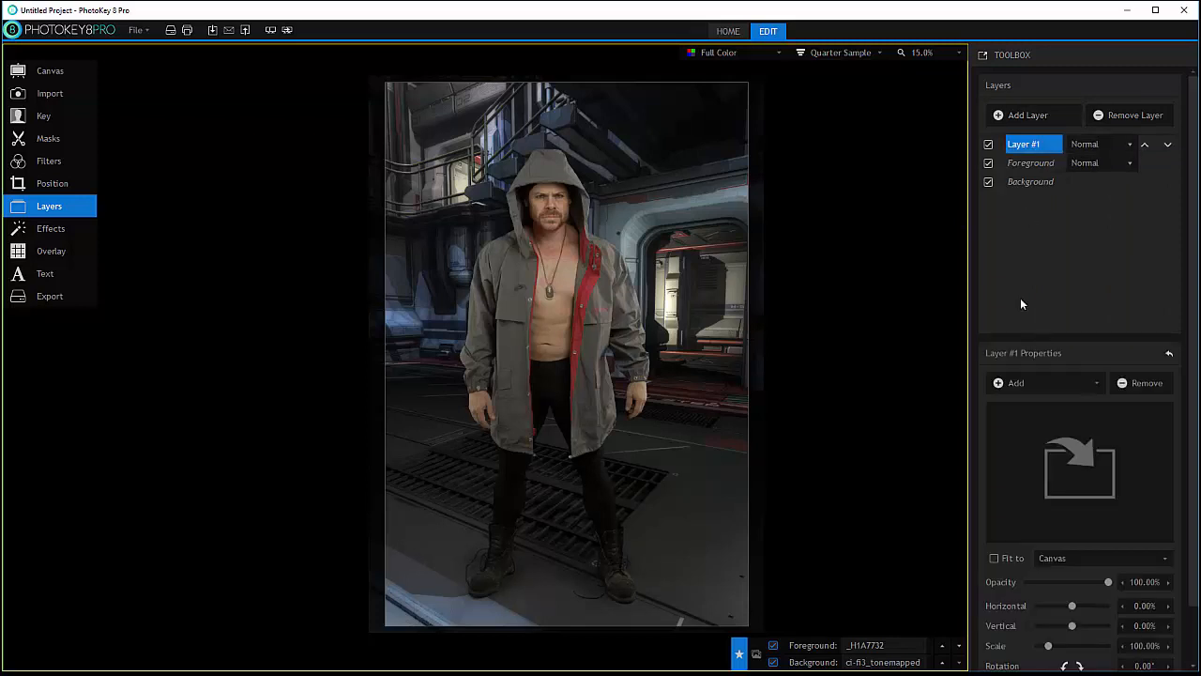
left_click(1036, 148)
scroll(1101, 378, "down", 1)
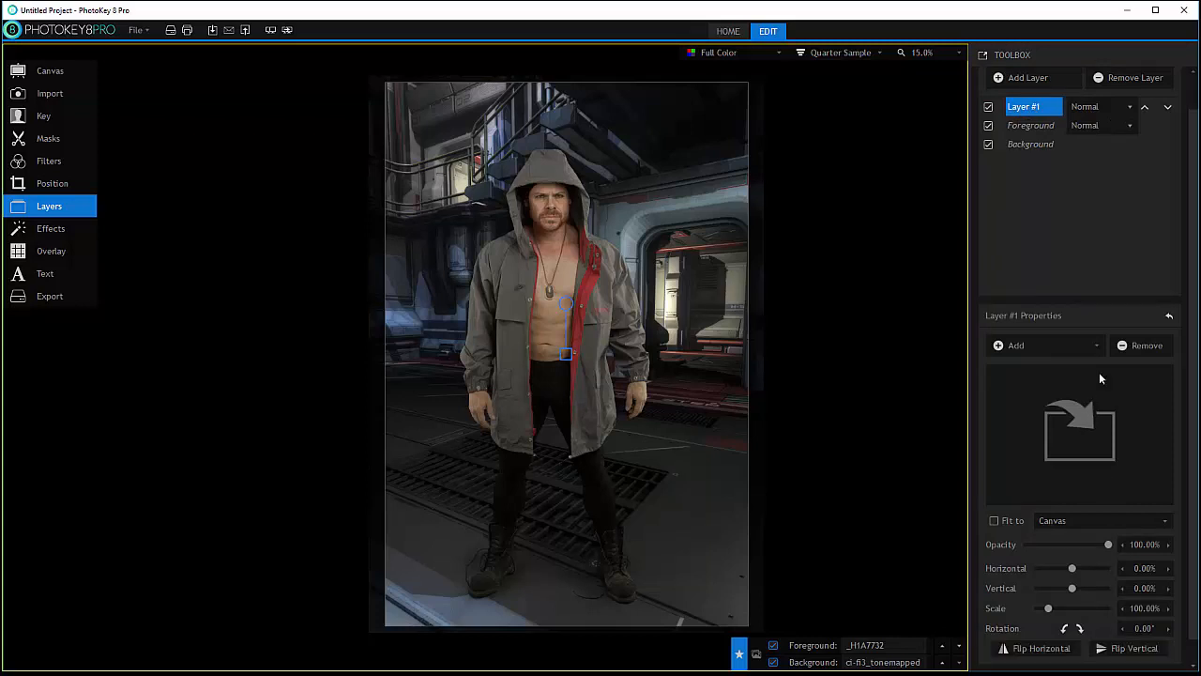
scroll(1062, 300, "up", 1)
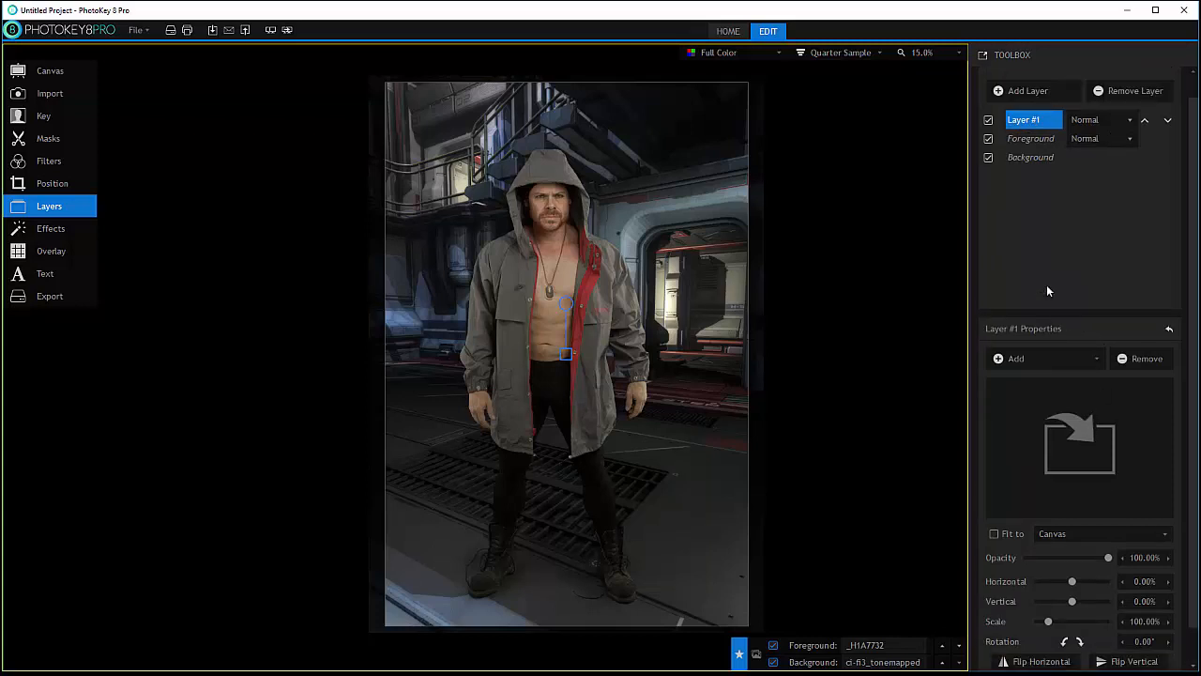
scroll(1045, 285, "up", 1)
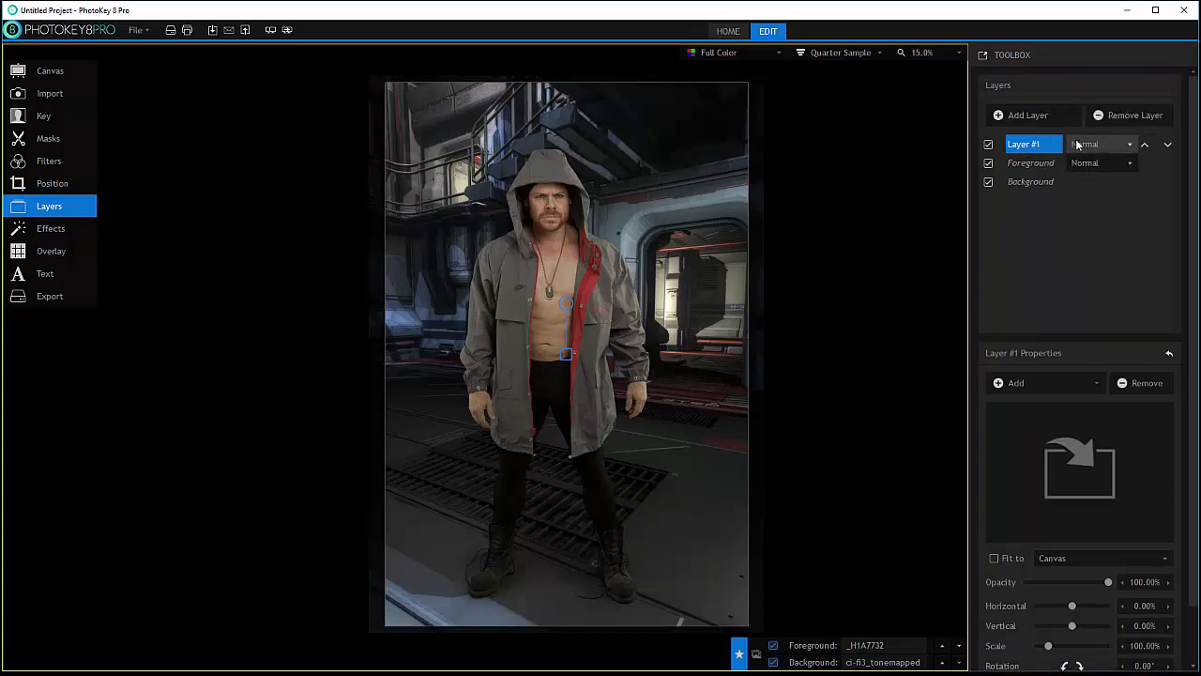
scroll(1080, 324, "down", 2)
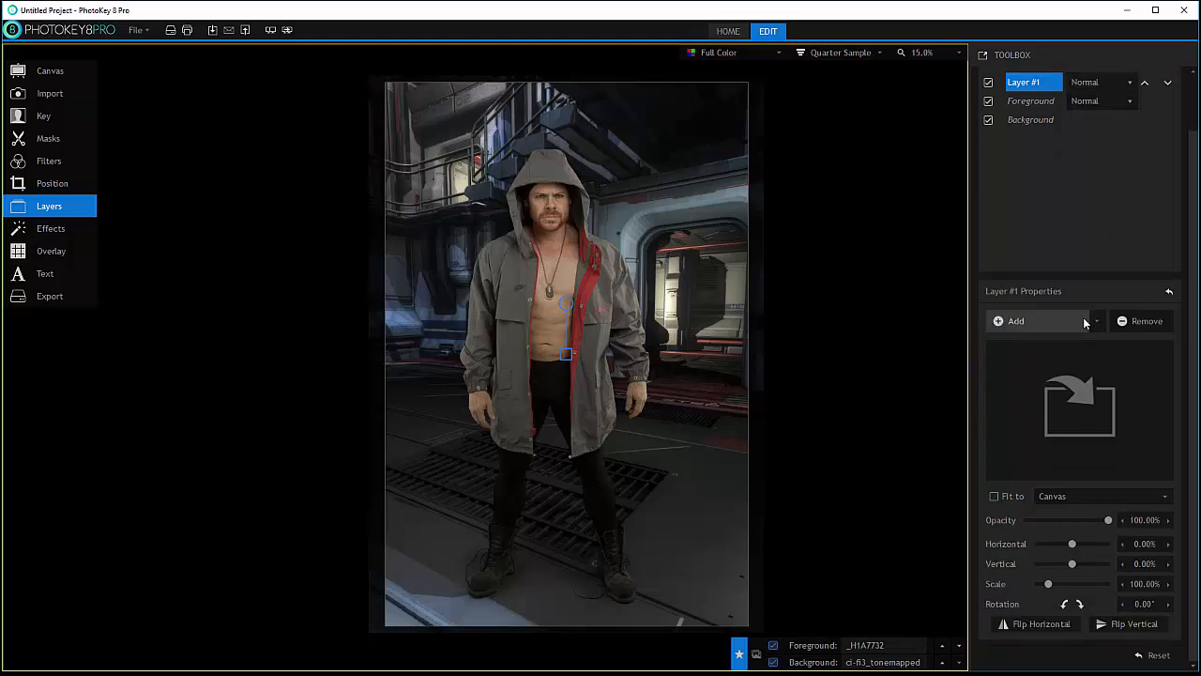
left_click(1097, 318)
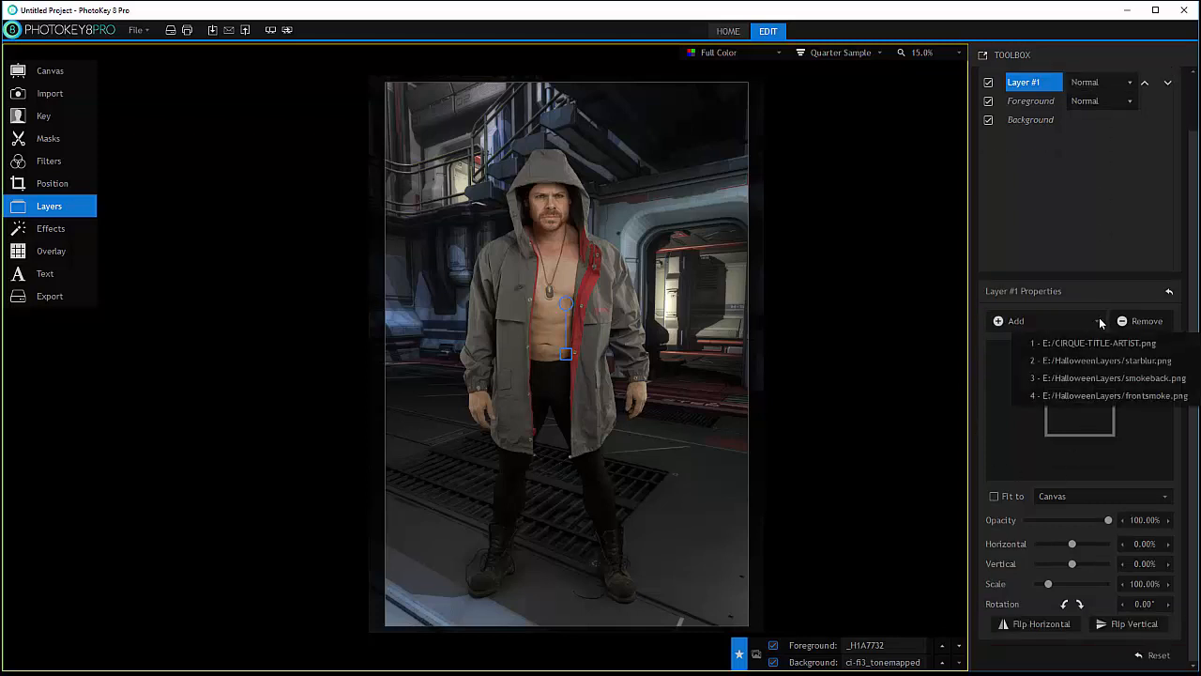
left_click(1095, 375)
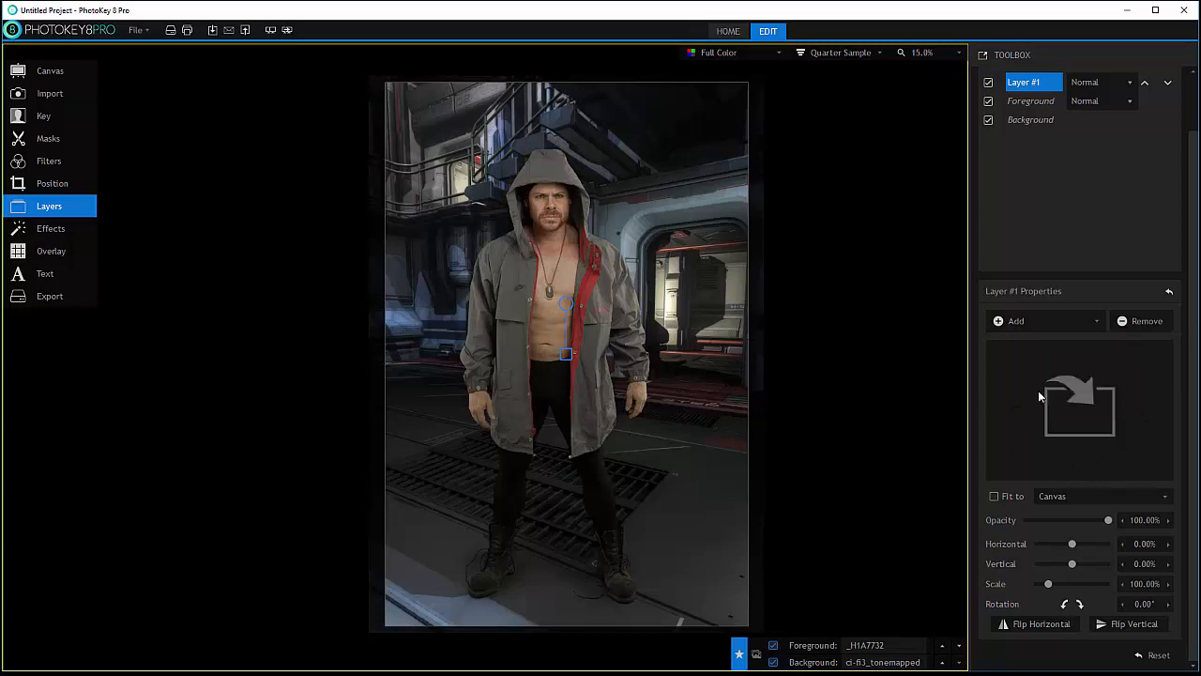
left_click(1097, 322)
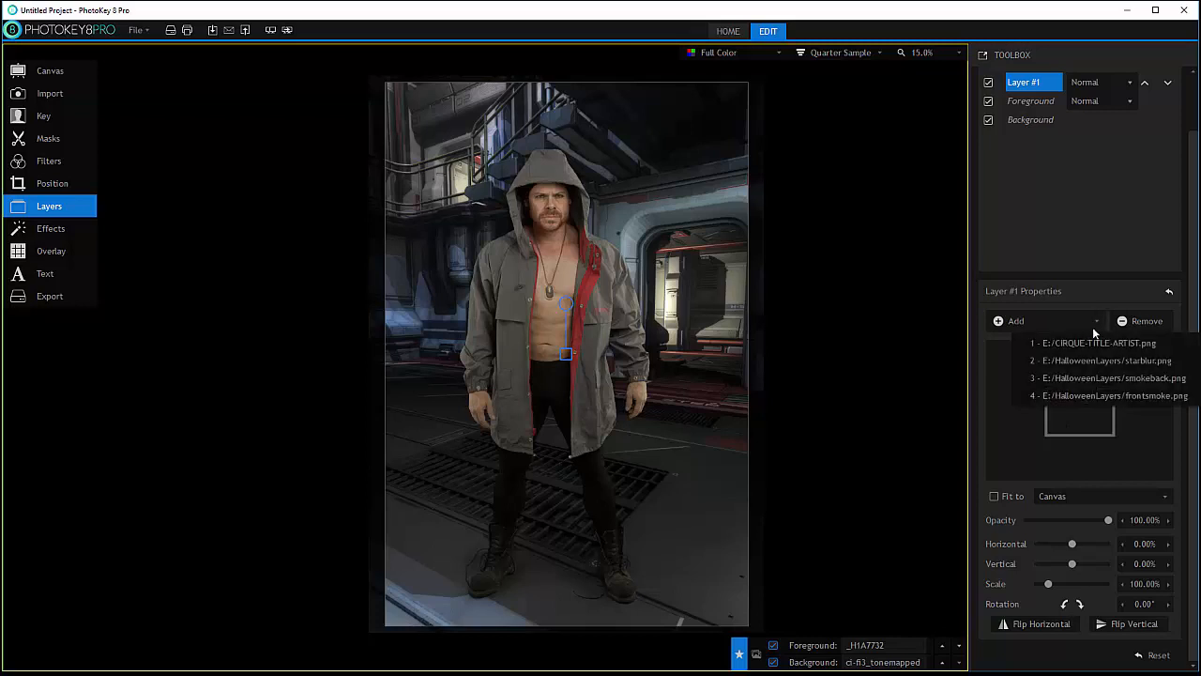
left_click(1094, 378)
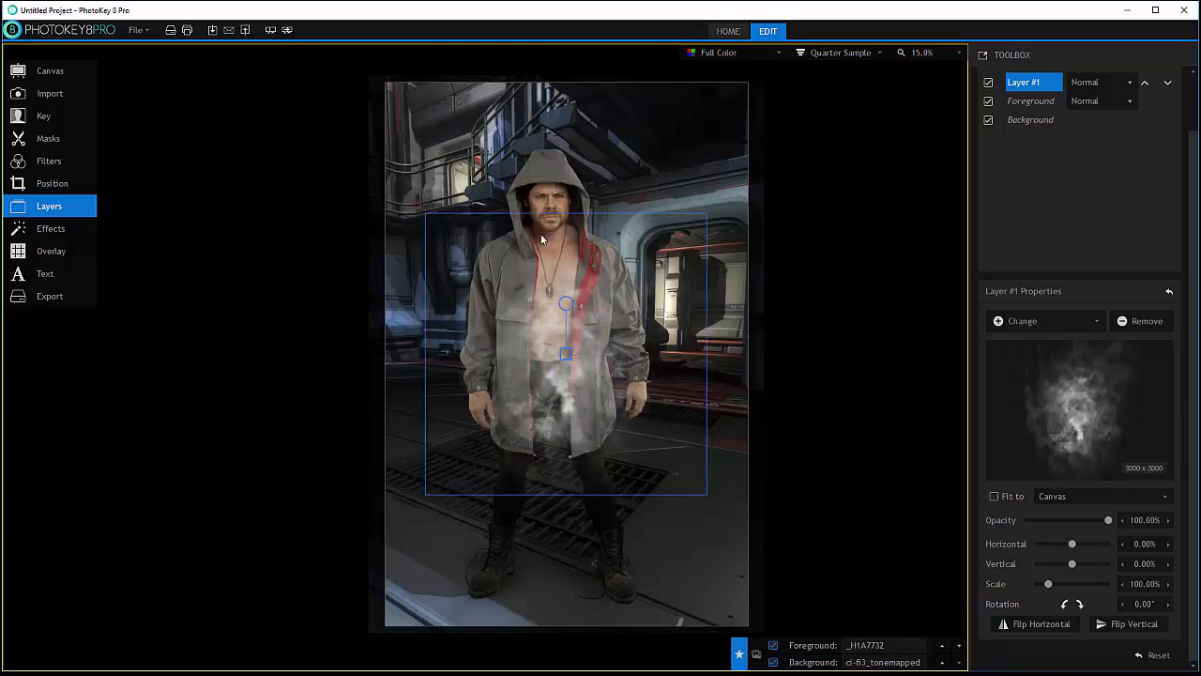
Step: Scale the smoke to 201%, position it at 1.08% horizontal and -7.33% vertical, and move its layer below the Foreground
left_click_drag(575, 368, 589, 413)
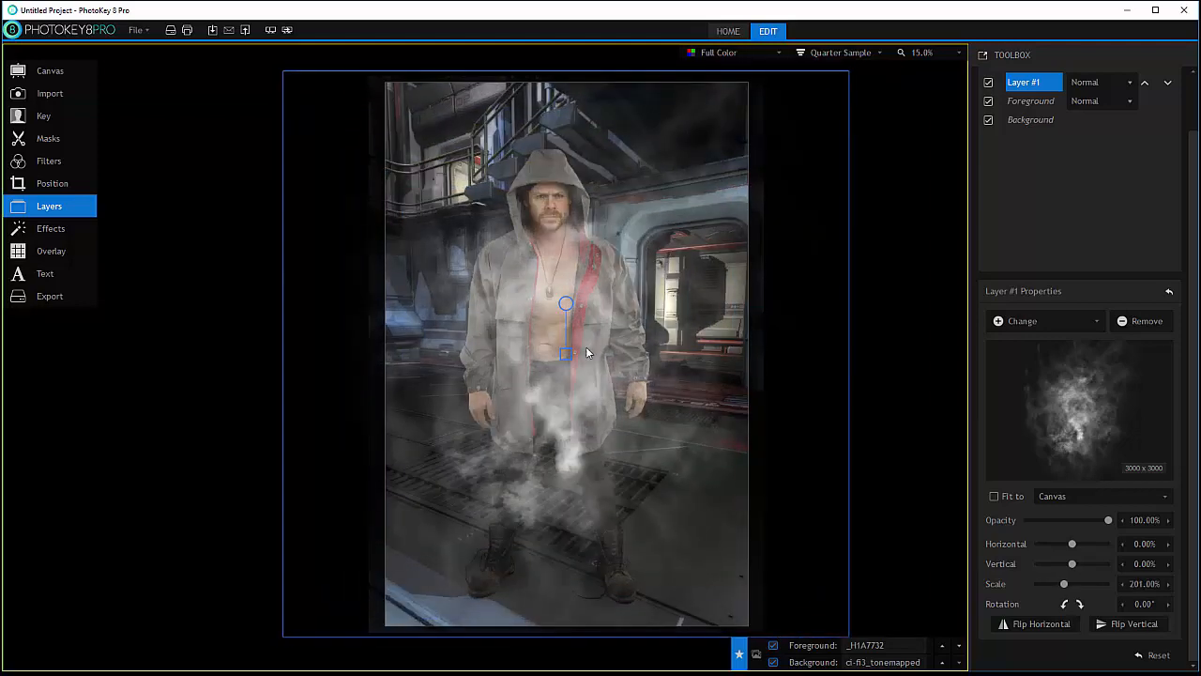
left_click_drag(577, 303, 582, 263)
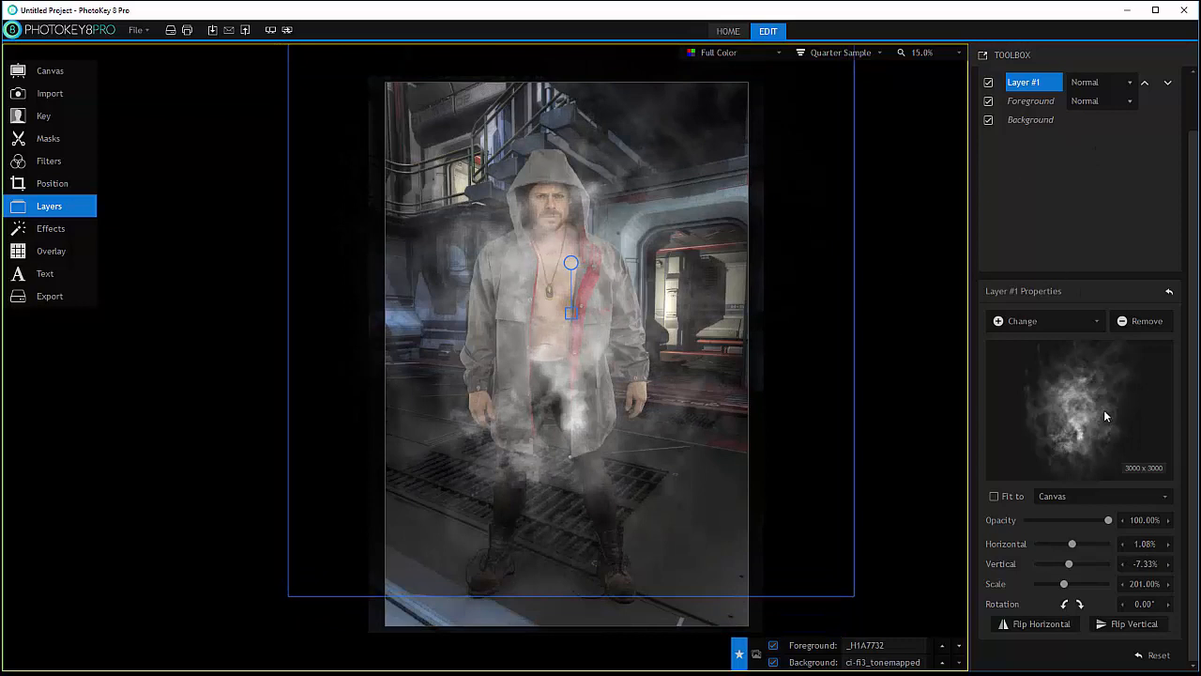
left_click(1167, 85)
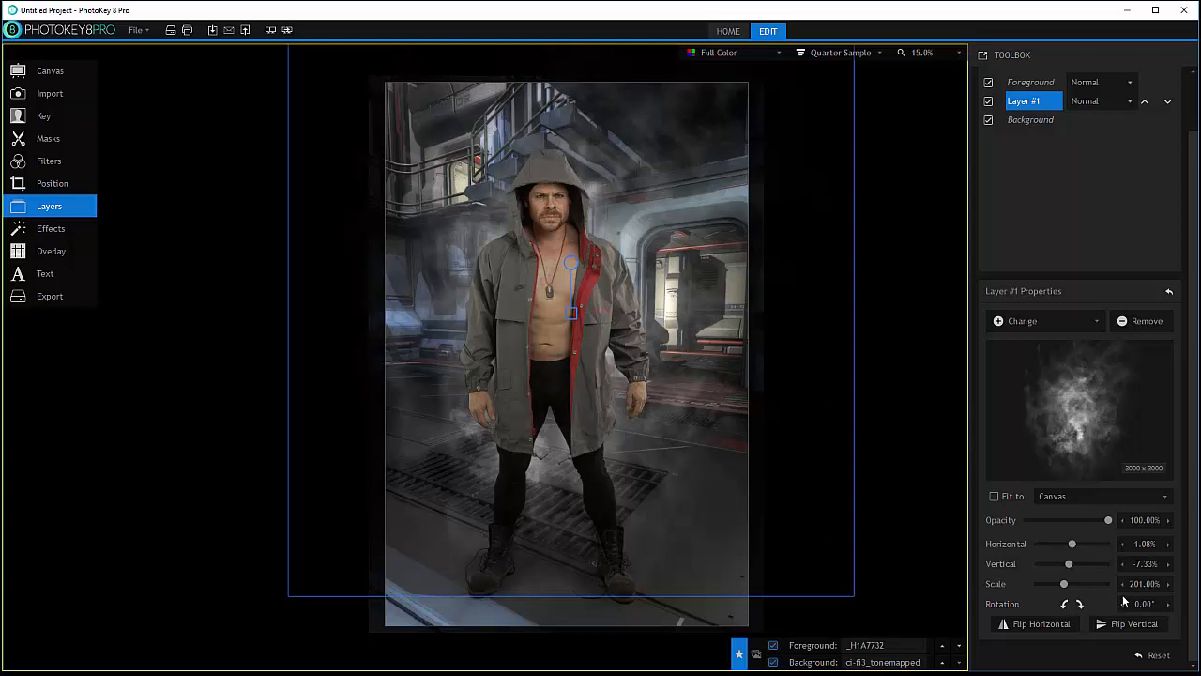
Step: Try fitting the smoke in Layer #1 to the canvas, and turn the fitting off again
left_click_drag(1108, 519, 1182, 531)
left_click(994, 495)
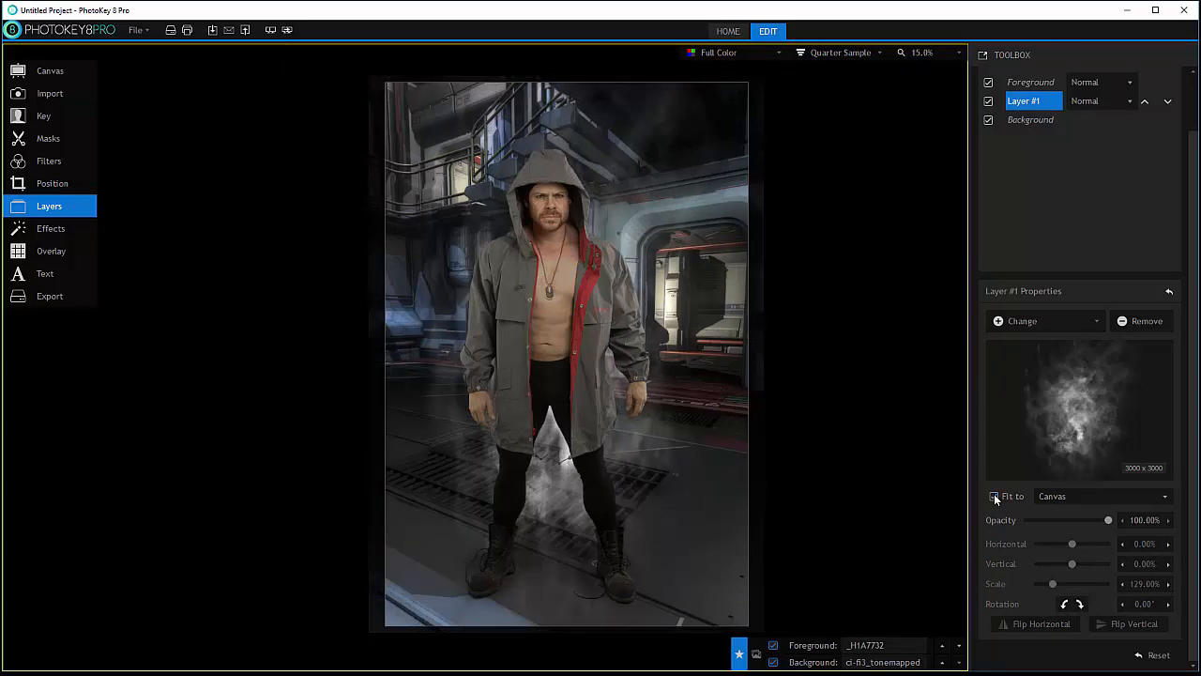
left_click(993, 495)
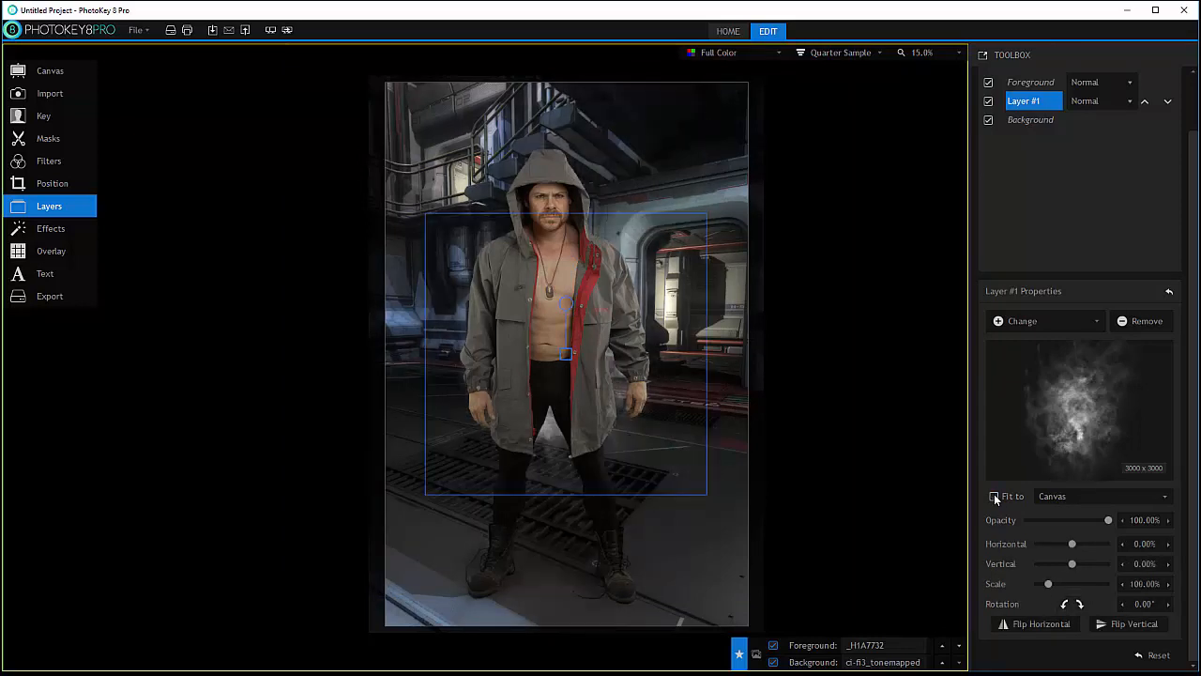
Step: Scale the smoke in Layer #1 to 170% and position it at -2.23% horizontal and -8.57% vertical
left_click_drag(564, 355, 578, 390)
left_click_drag(627, 298, 617, 254)
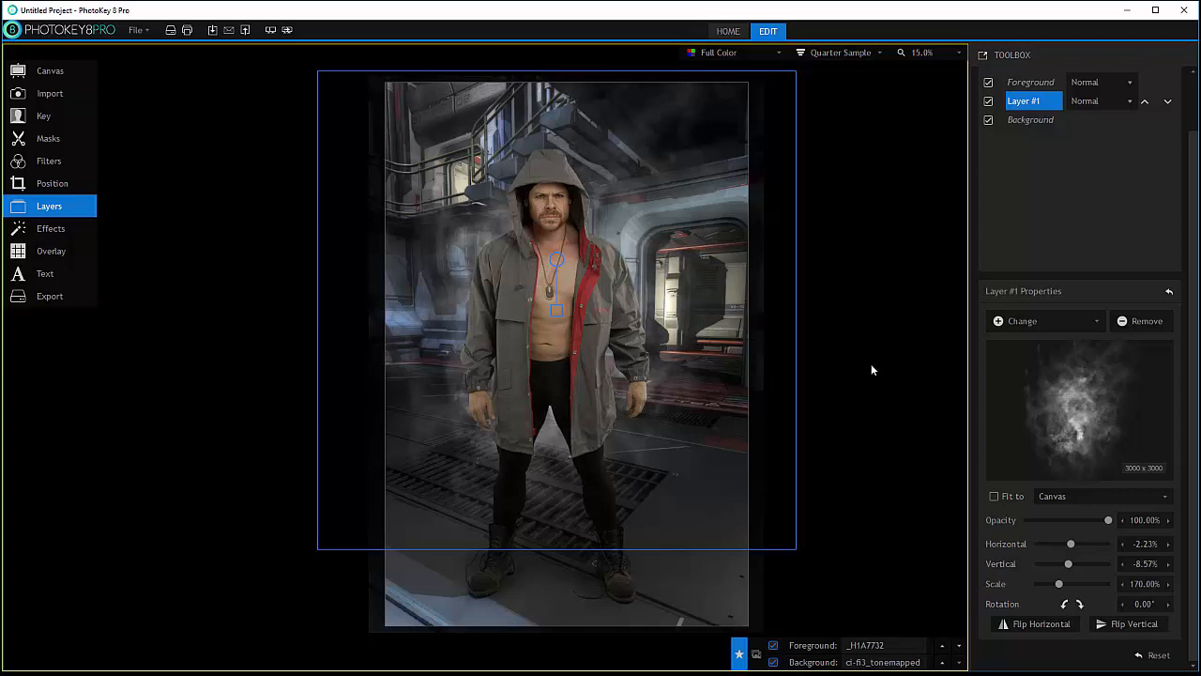
Step: Try Softlight on Layer #1, settle on the Screen blend mode, and lower the layer's opacity to 92.09%
left_click(1128, 101)
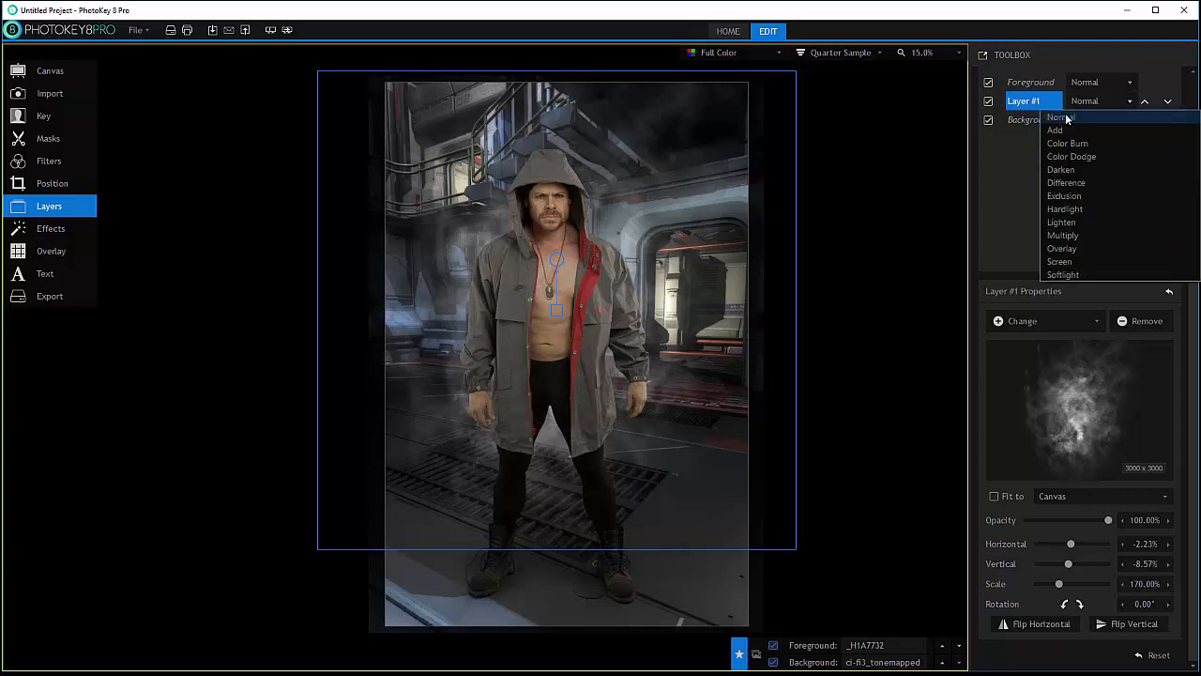
left_click(1075, 274)
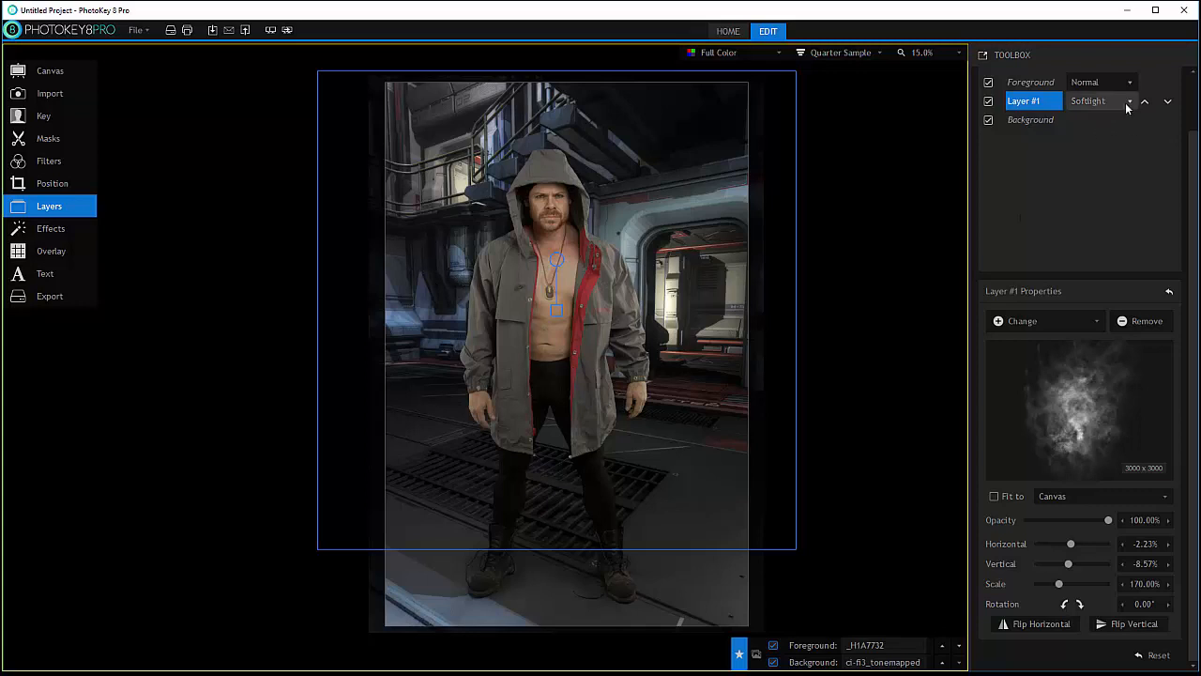
left_click(1074, 100)
left_click(1070, 260)
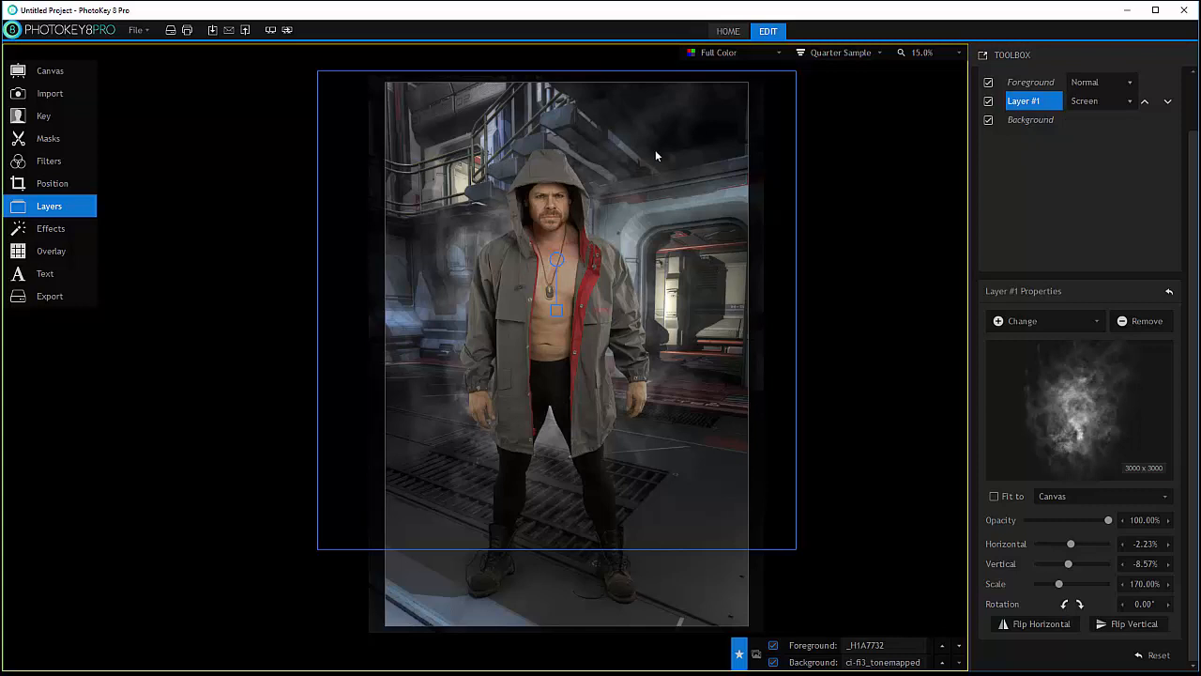
mouse_move(1109, 523)
left_mouse_down()
mouse_move(1066, 514)
mouse_move(1102, 518)
left_mouse_up()
Step: Add a second new layer and load the recent image frontsmoke.png into it
scroll(1070, 200, "up", 1)
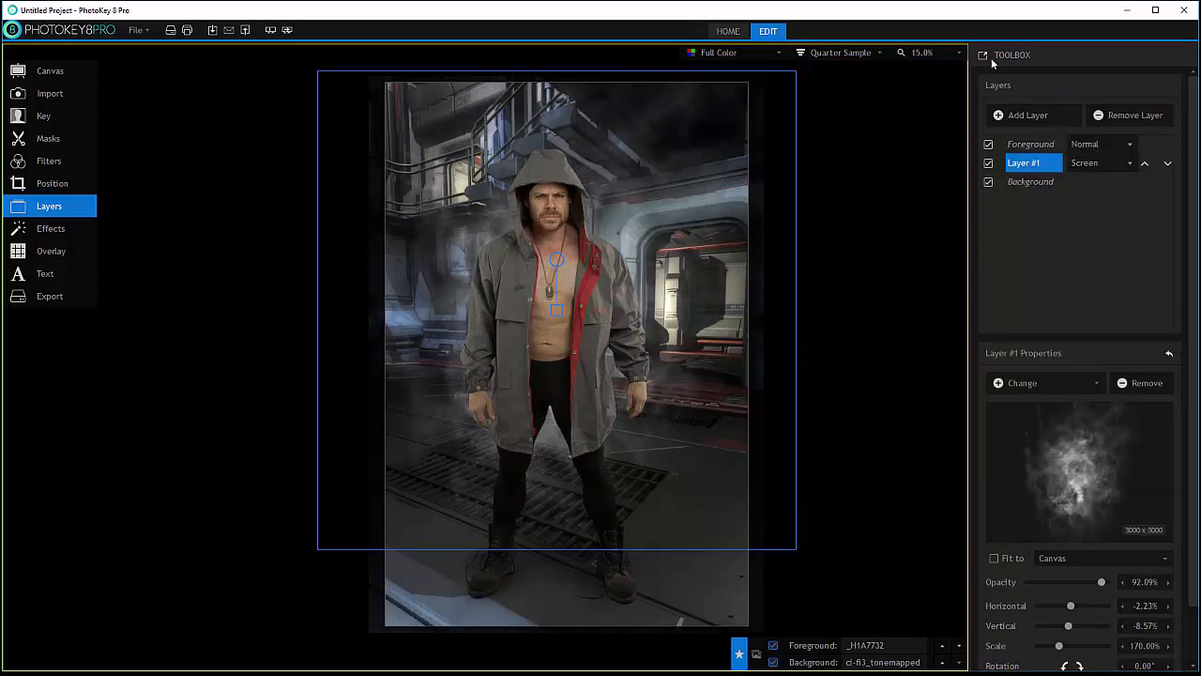
left_click(1011, 116)
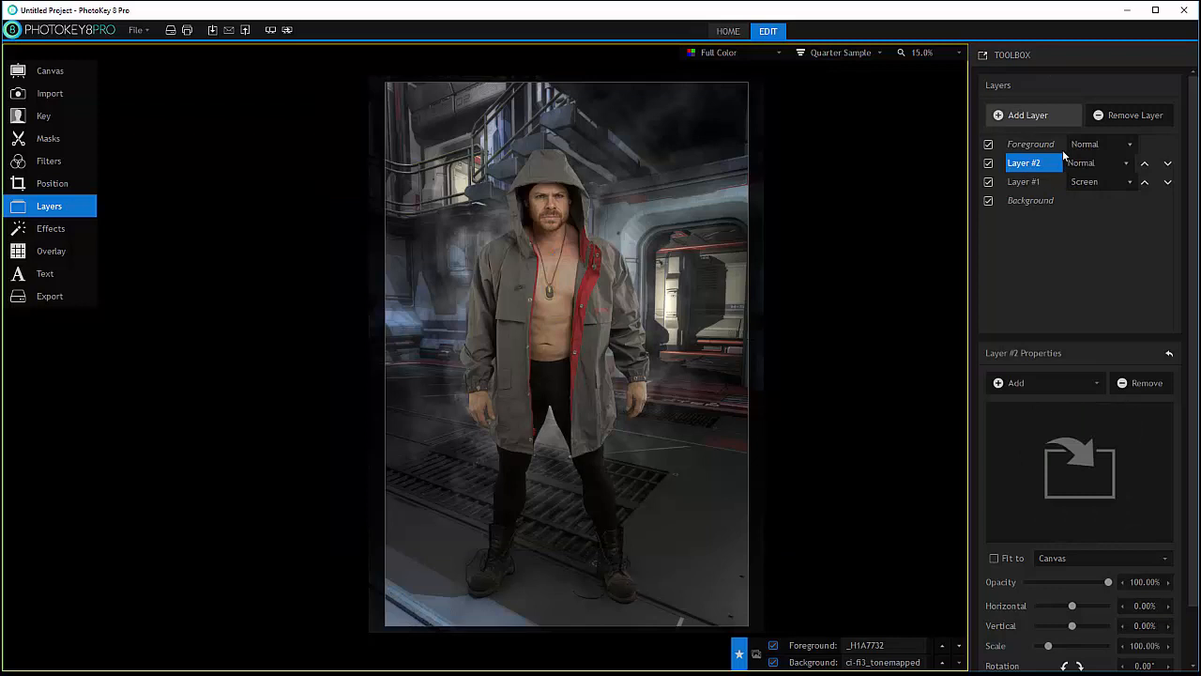
left_click(1090, 383)
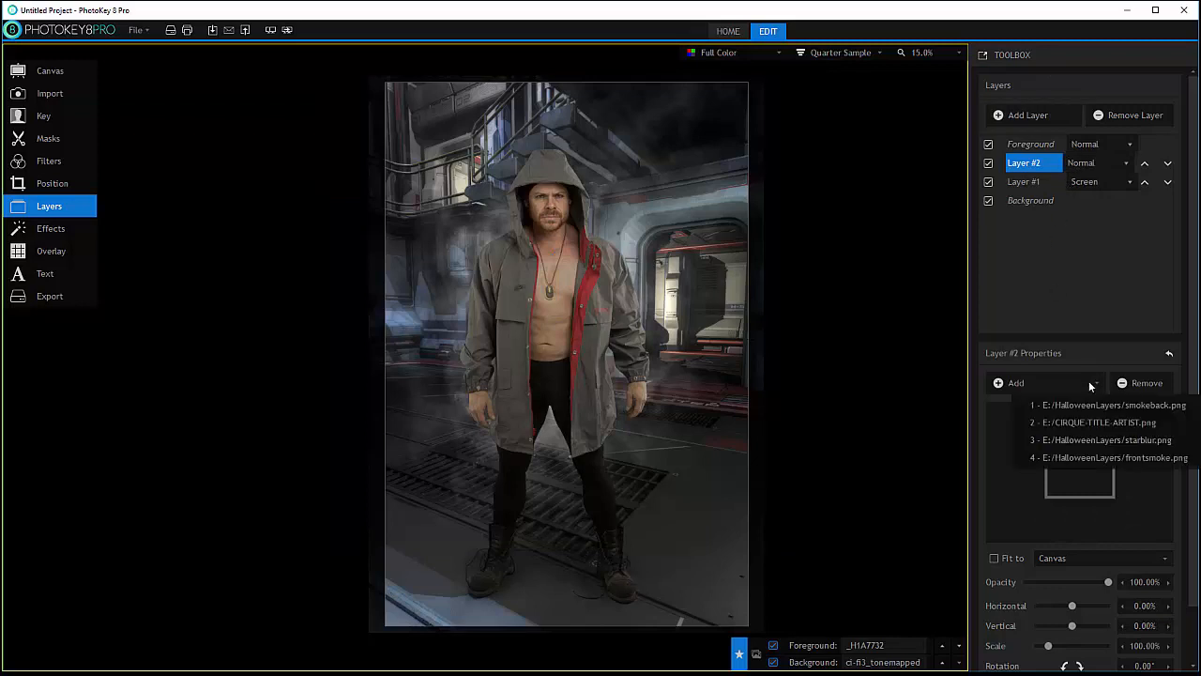
left_click(1094, 458)
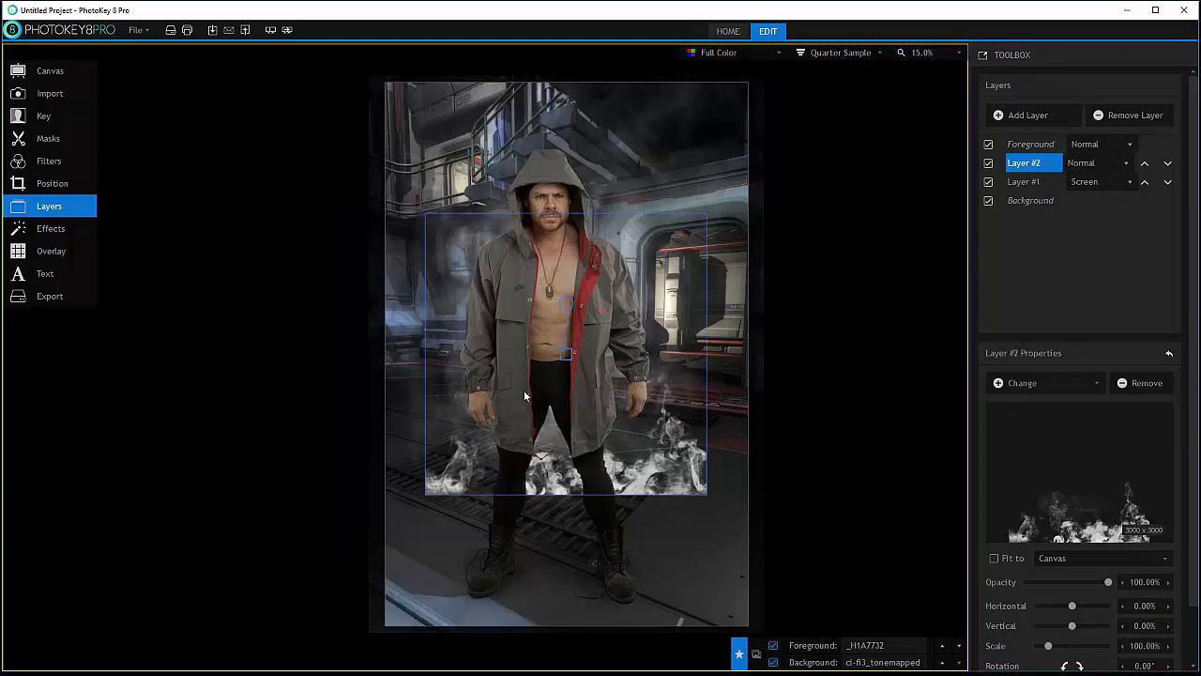
Step: Move Layer #2 above the Foreground and fit its smoke image to the canvas
left_click(1145, 163)
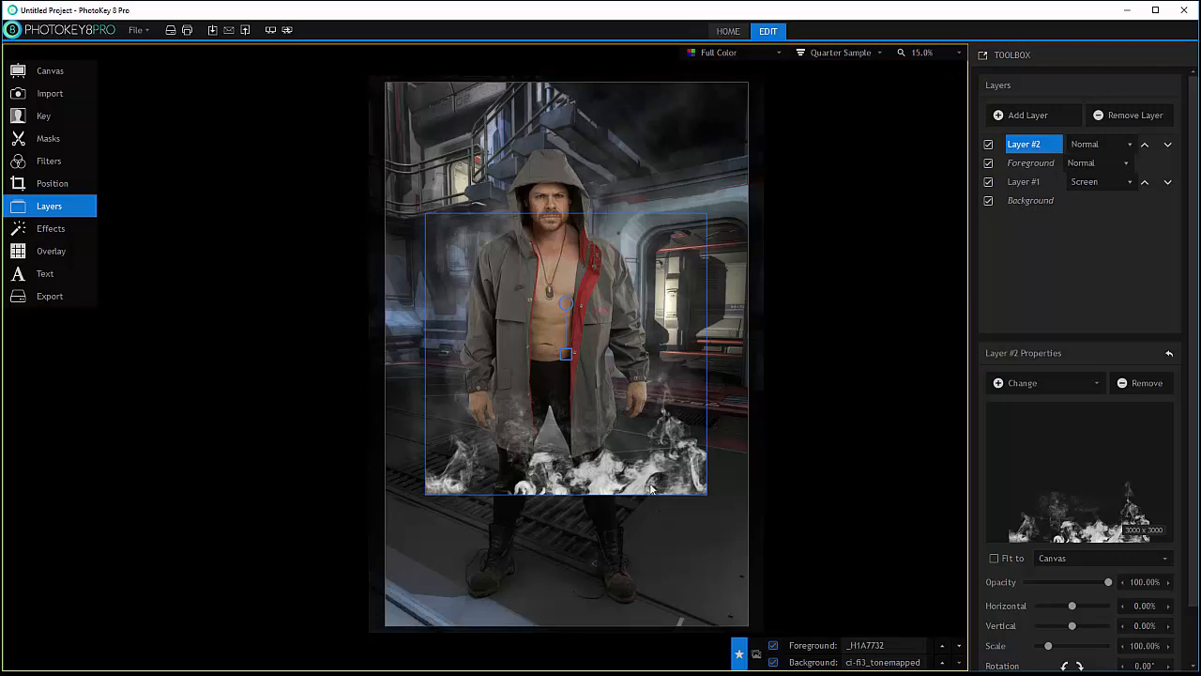
left_click(994, 558)
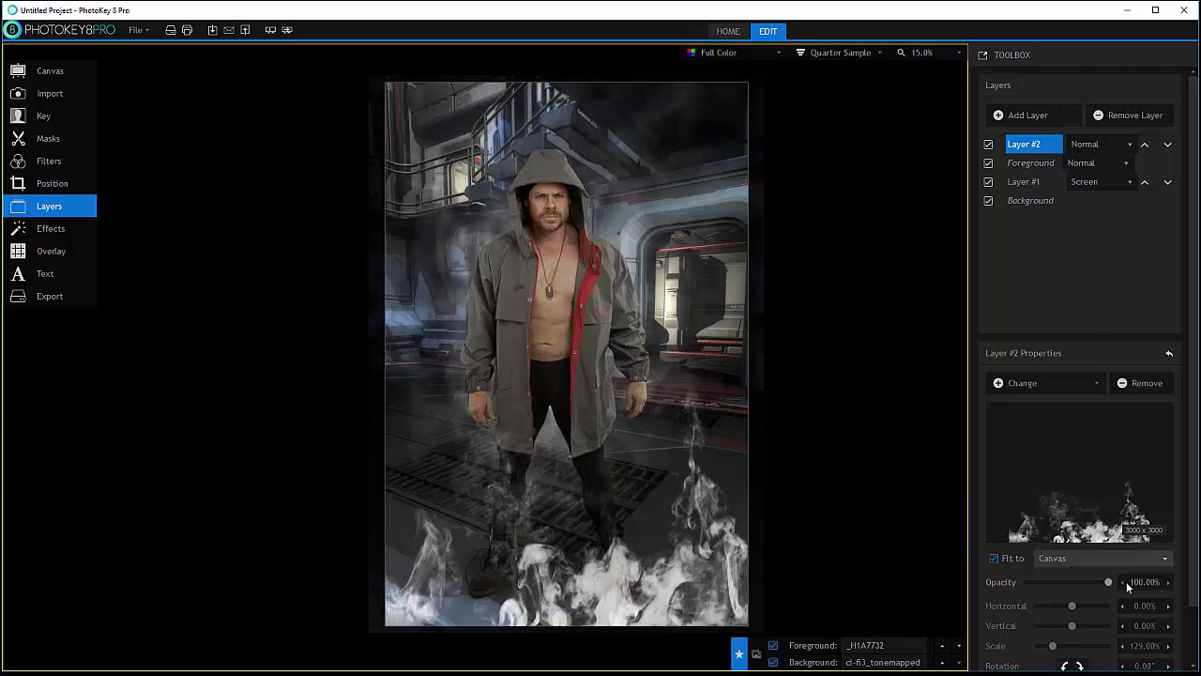
Step: Set Layer #2's blend mode to Softlight and reduce its opacity to slightly under 39%
left_click_drag(1108, 581, 1026, 582)
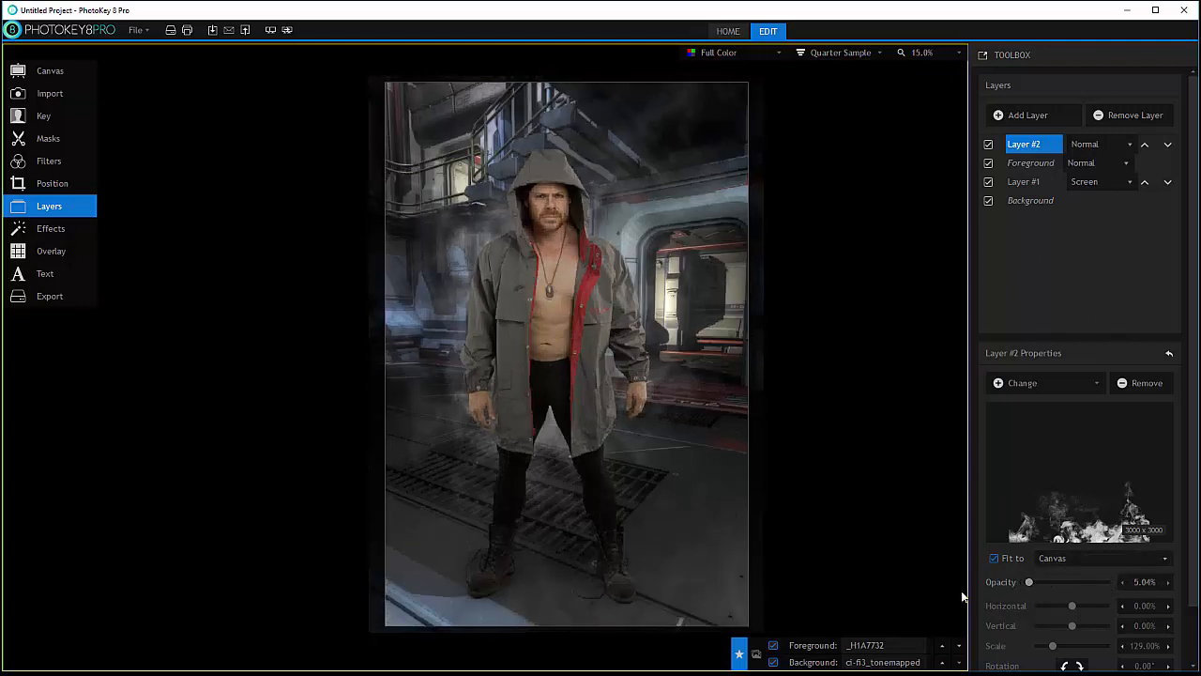
left_click_drag(1029, 582, 1036, 581)
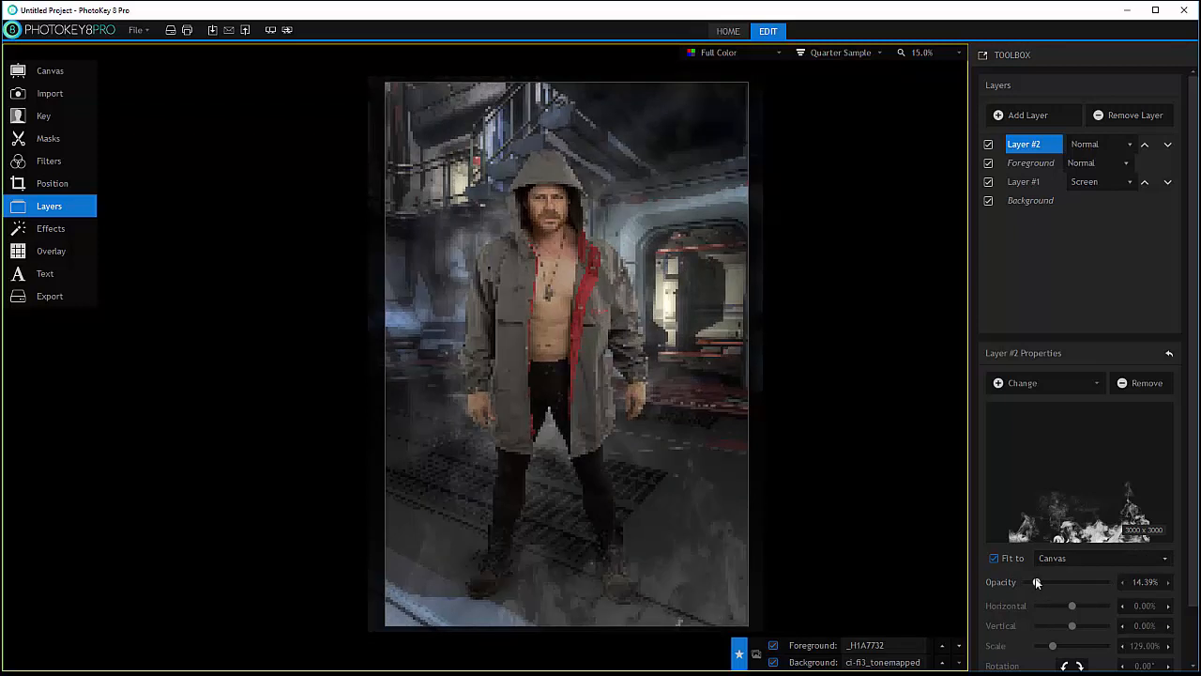
left_click(1130, 141)
left_click(1089, 317)
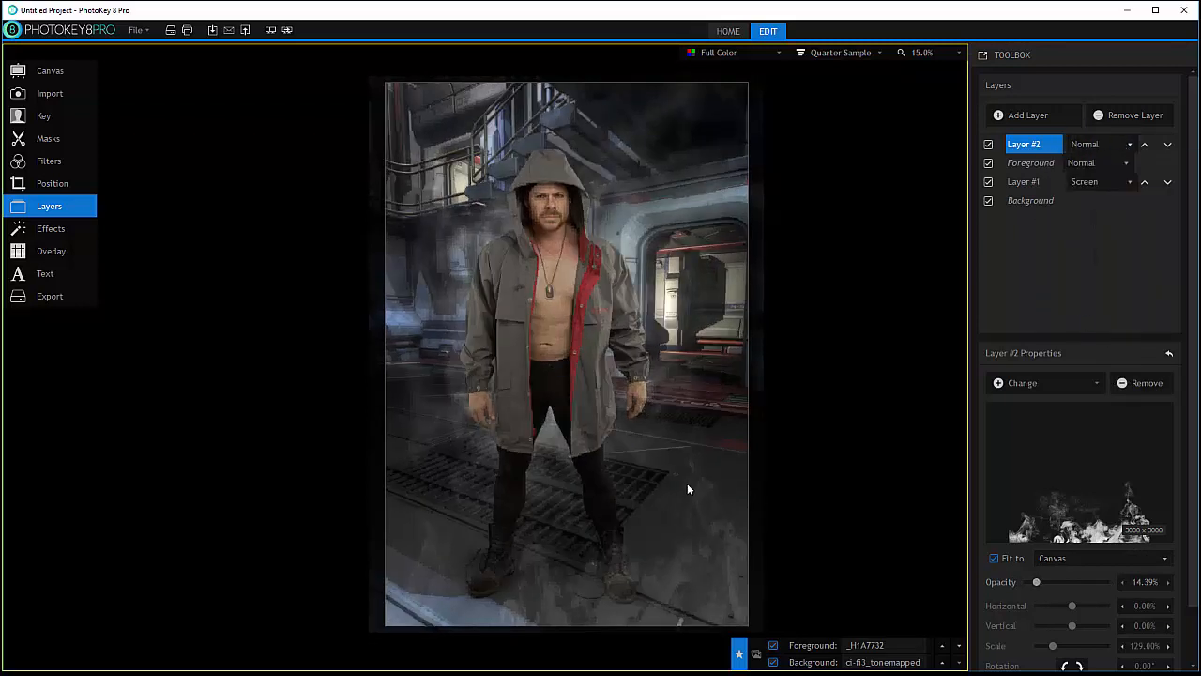
left_click_drag(1044, 579, 1056, 579)
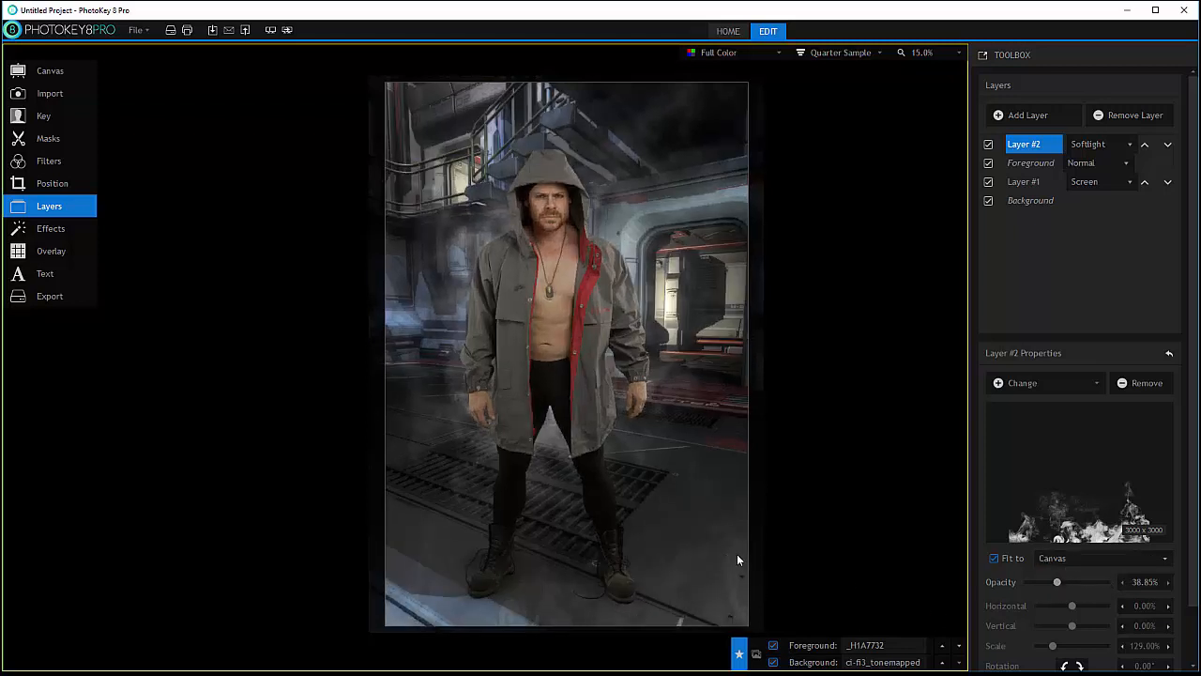
left_click_drag(1057, 582, 1054, 582)
Step: Add a new layer directly above Layer #1 and load the recent image starblur.png into it
left_click(1032, 182)
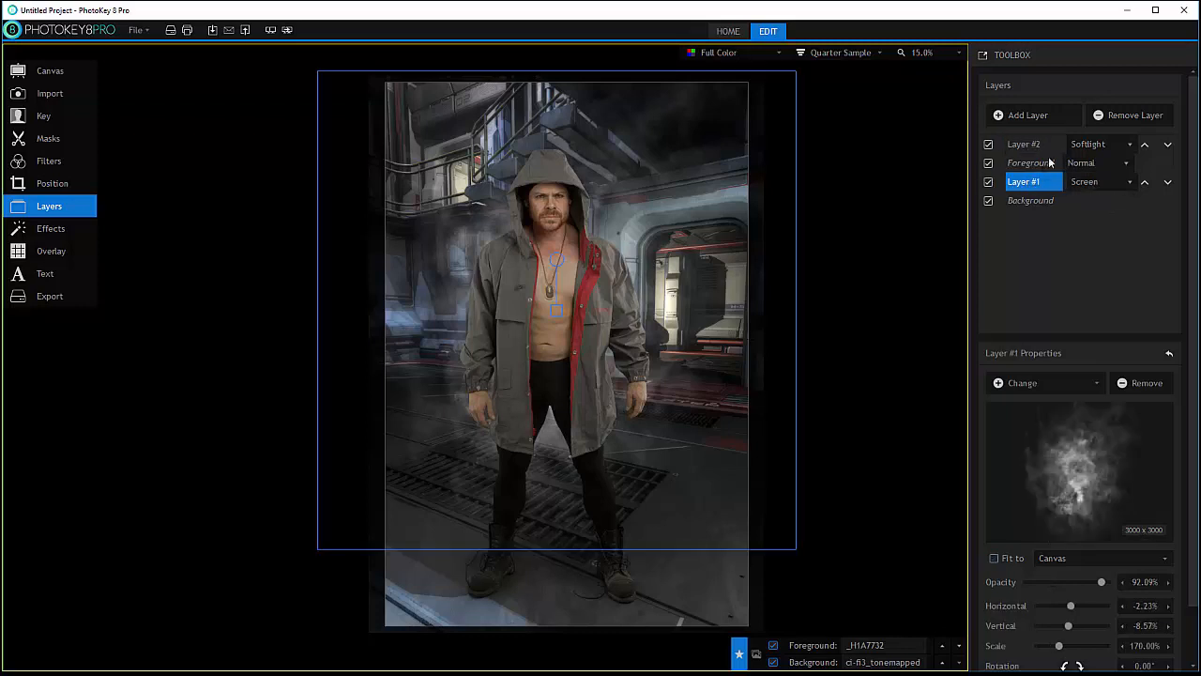
left_click(1052, 120)
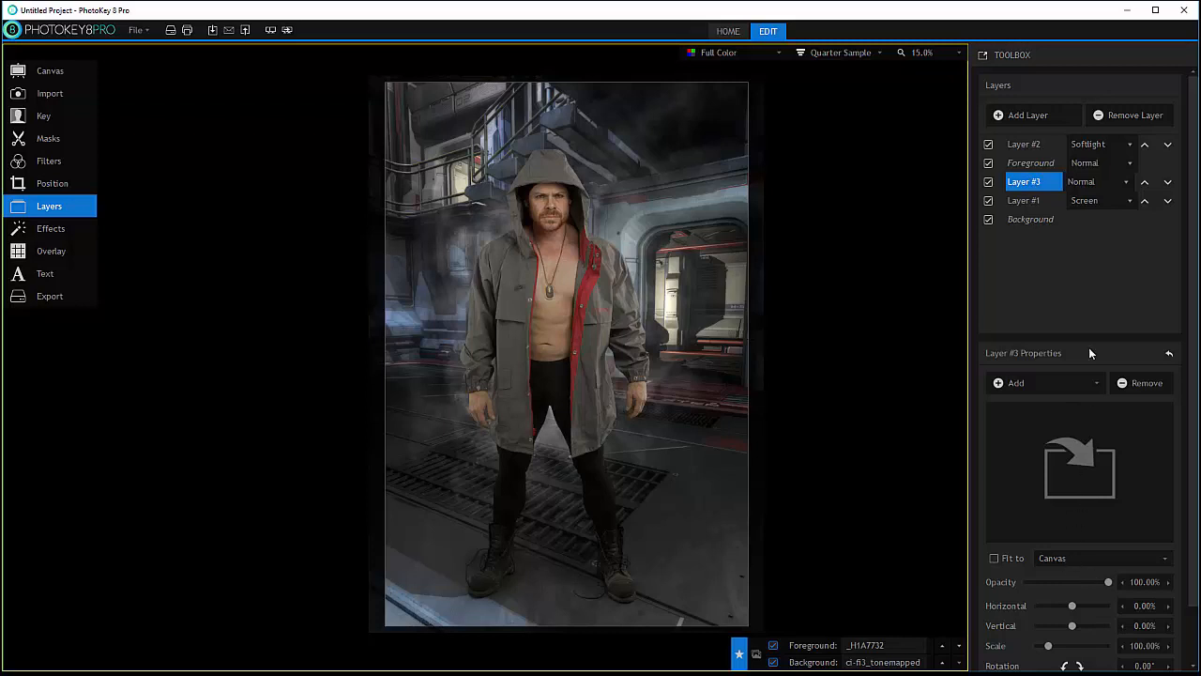
left_click(1094, 382)
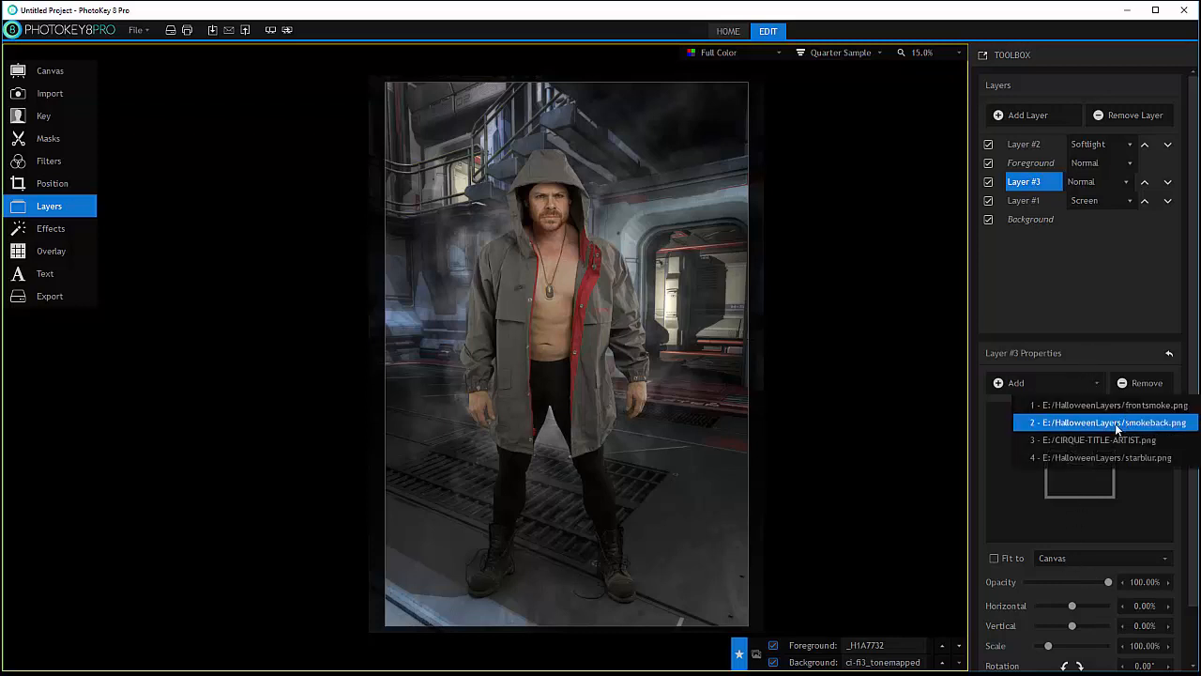
left_click(1114, 457)
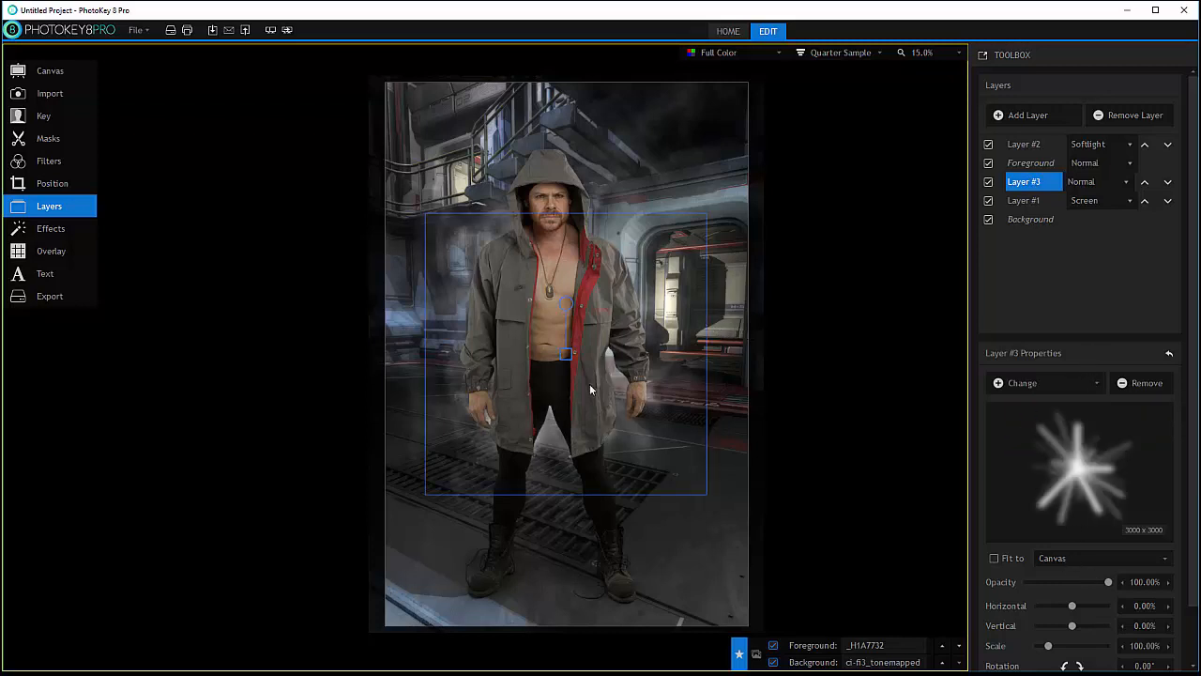
Step: Enlarge Layer #3's star blur to 248%, place it at 0% horizontal and -14% vertical, and set its blend mode to Softlight
left_click_drag(582, 370, 619, 447)
left_click_drag(601, 295, 599, 204)
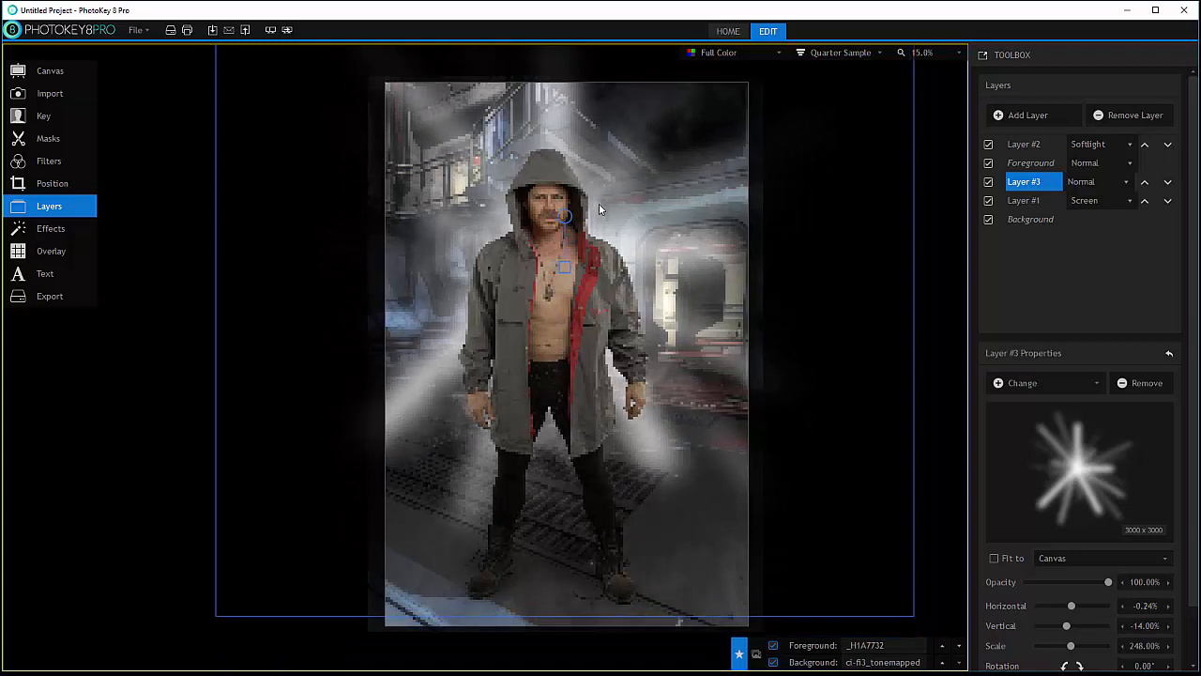
left_click(1127, 182)
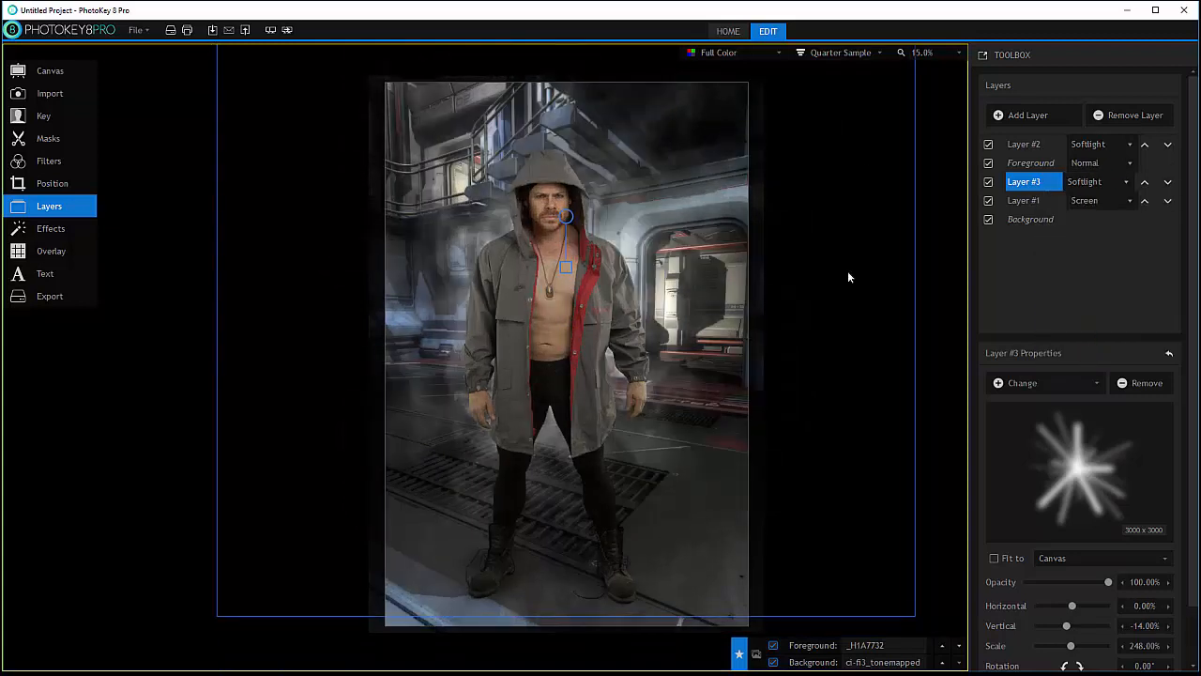
Step: Toggle Layer #3's visibility off and on to compare the image with and without the star blur
left_click(988, 182)
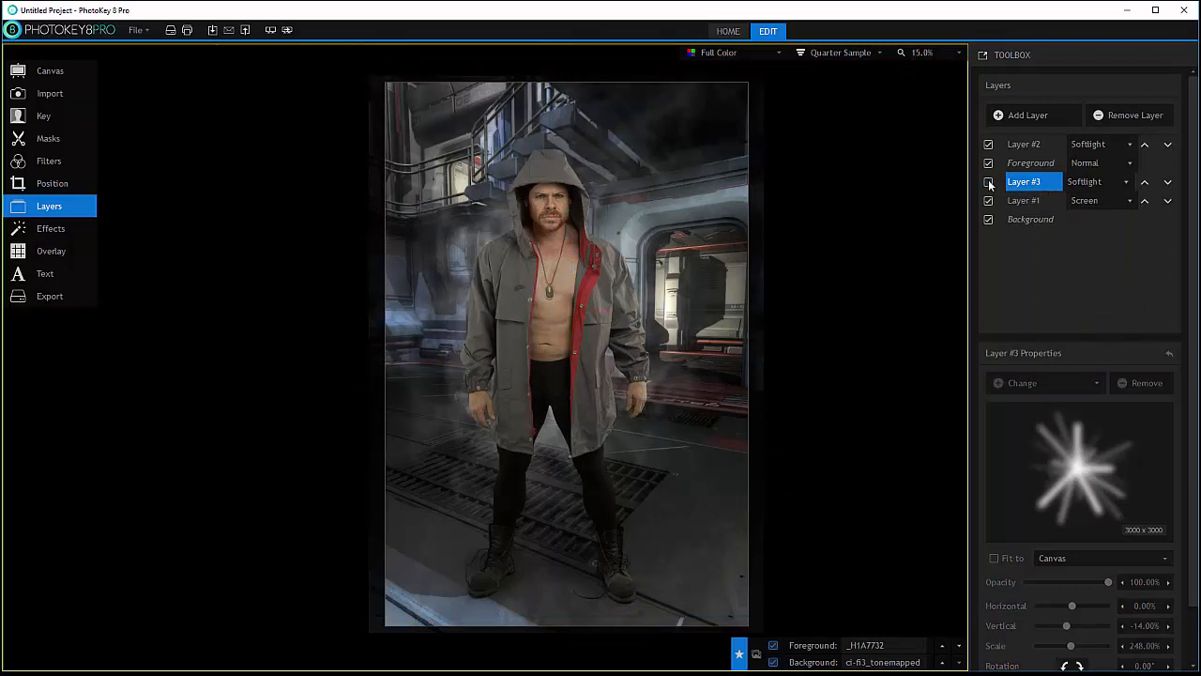
left_click(988, 182)
left_click(988, 182)
left_click(988, 182)
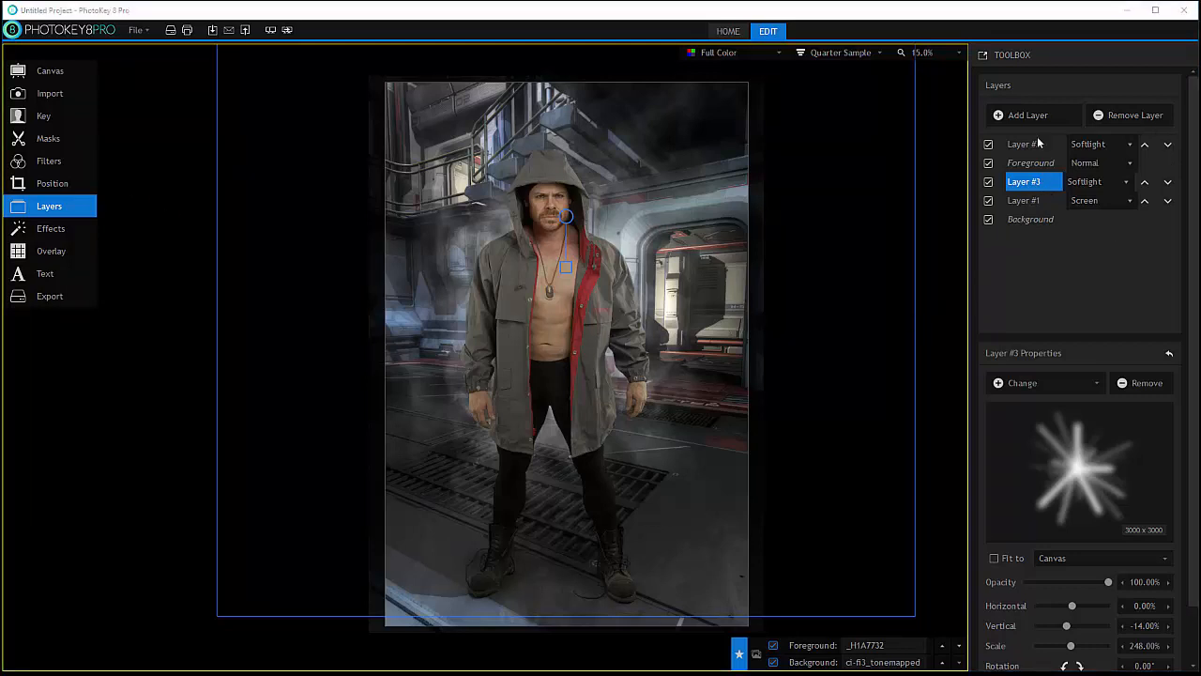
Step: Add a layer above Layer #3, load the blue lens flare image into it, and set its blend mode to Screen
left_click(1028, 114)
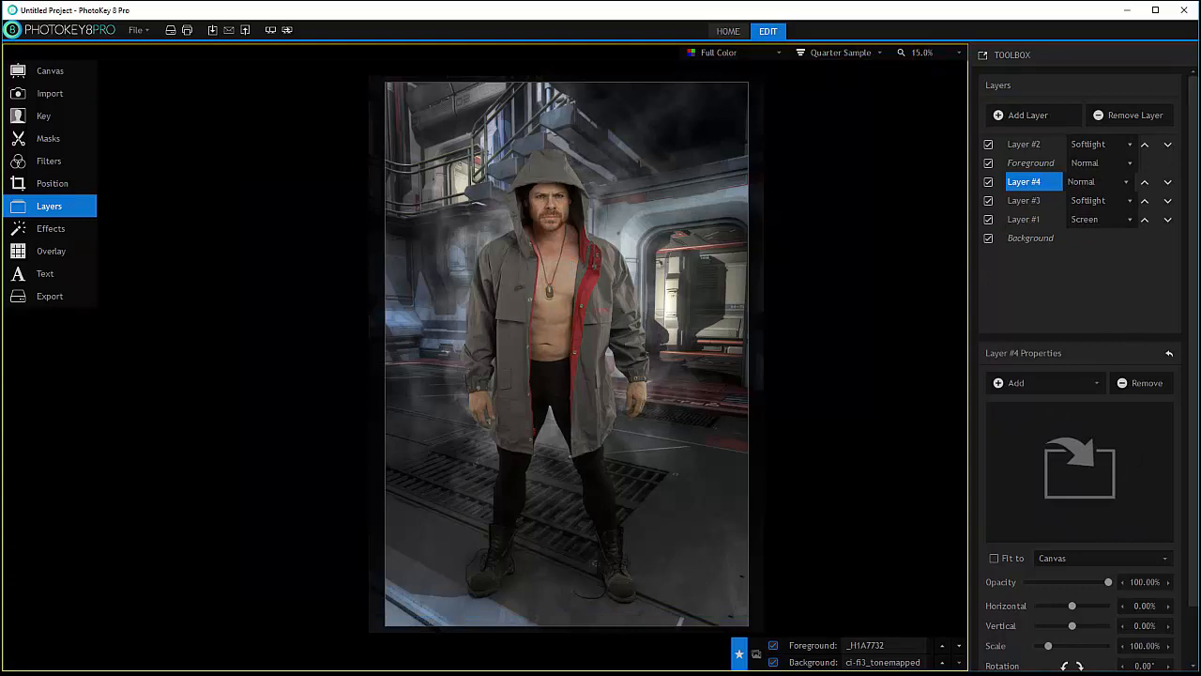
left_click_drag(196, 354, 1101, 462)
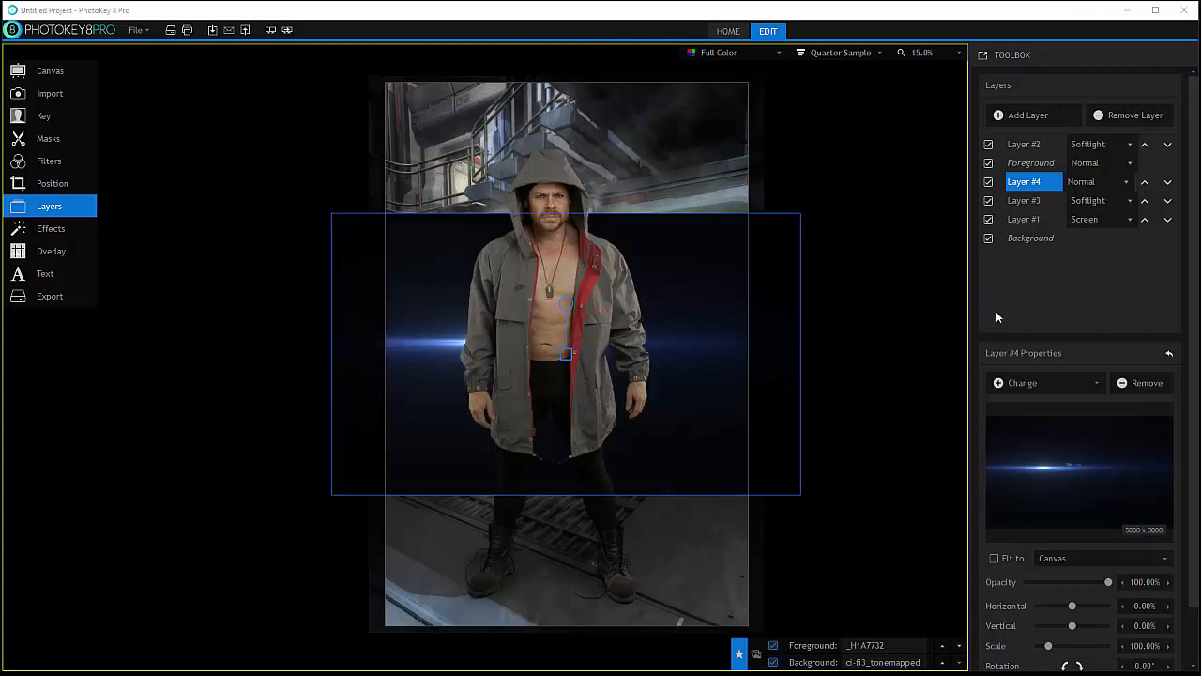
left_click(1112, 181)
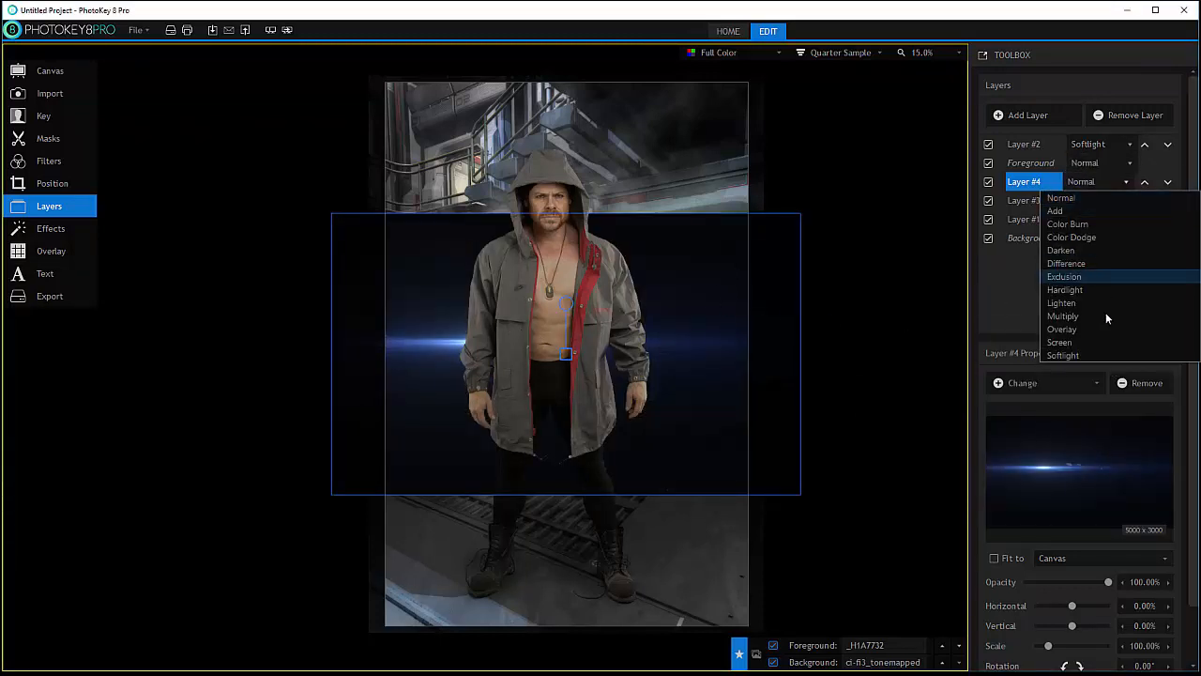
left_click(1104, 340)
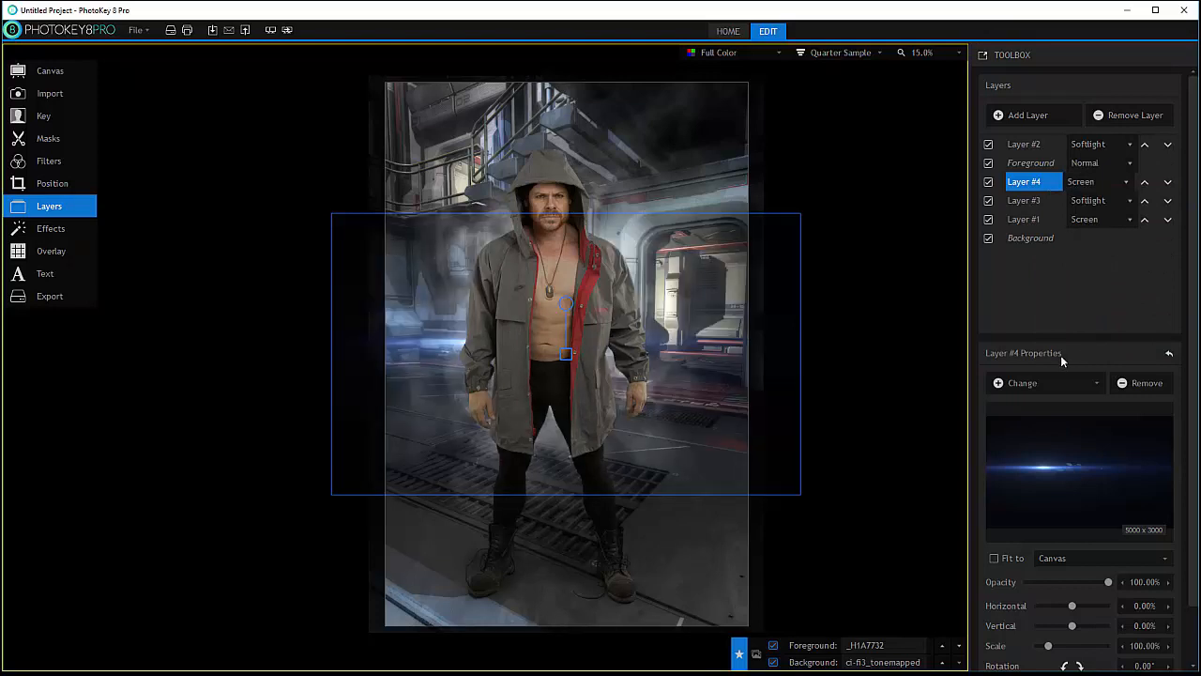
Step: Move Layer #4 above the Foreground and position its flare over the bright doorway at about 43.14% horizontal, -8.19% vertical
left_click(1144, 182)
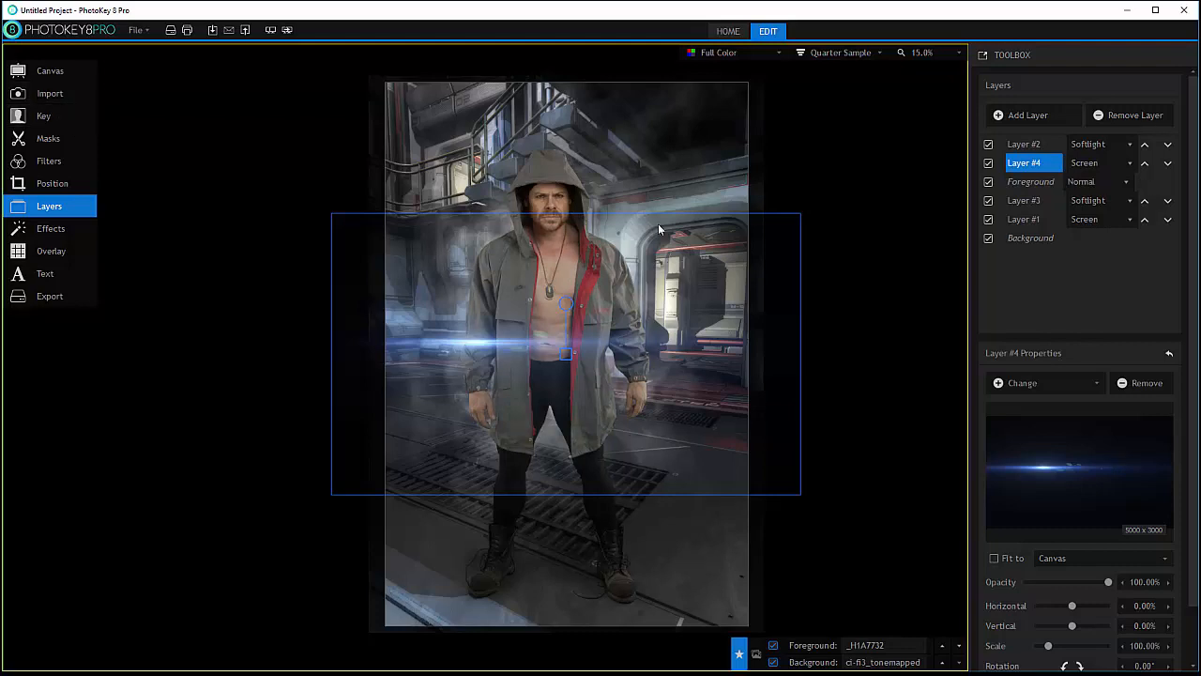
left_click_drag(660, 312, 652, 166)
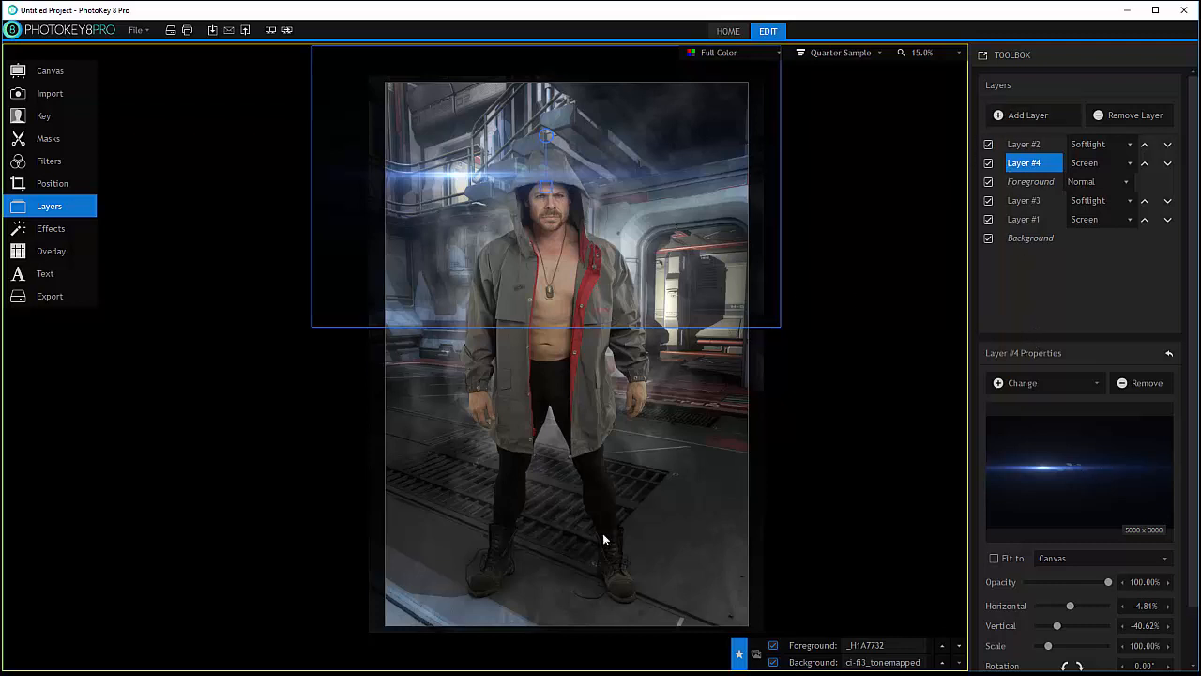
left_click_drag(568, 194, 797, 285)
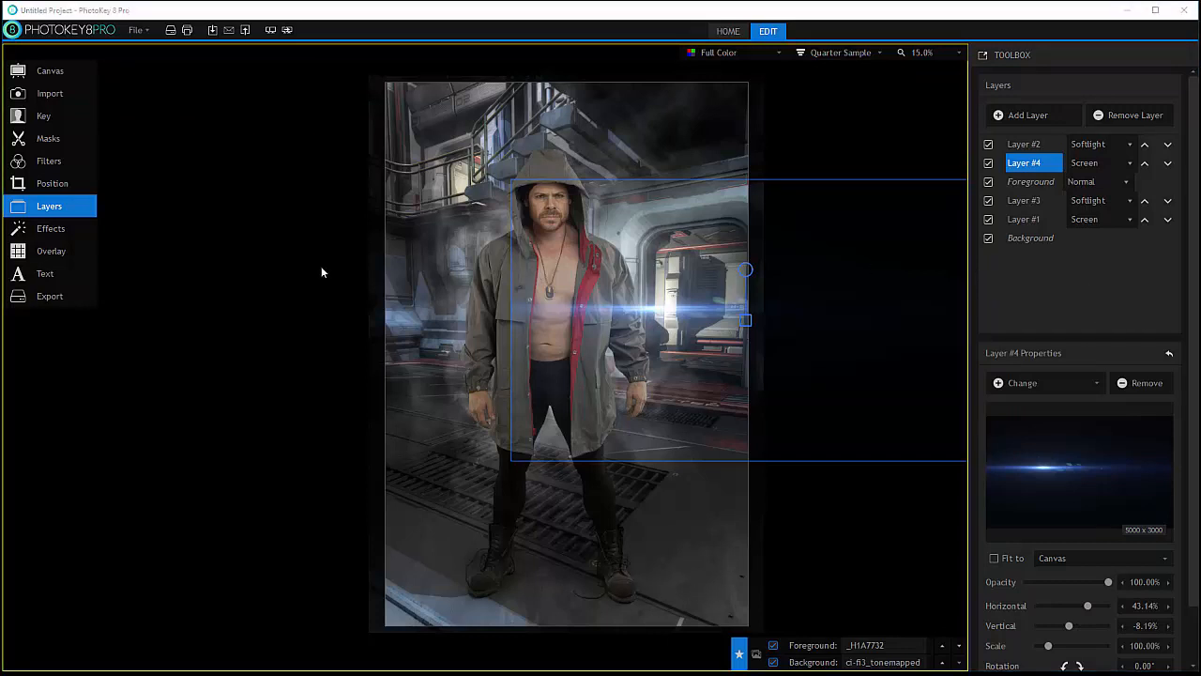
Step: Add a layer above Layer #4, load the photography logo image into it, and place the logo near the canvas's lower edge
left_click(1019, 114)
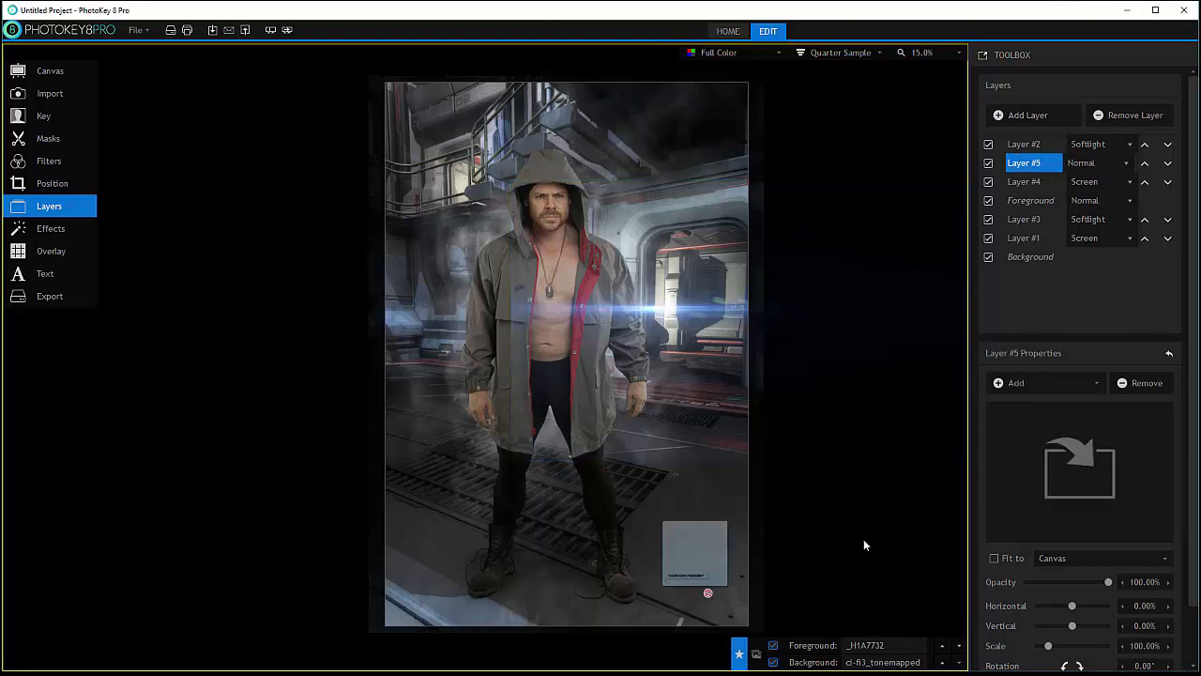
left_click_drag(695, 559, 1129, 528)
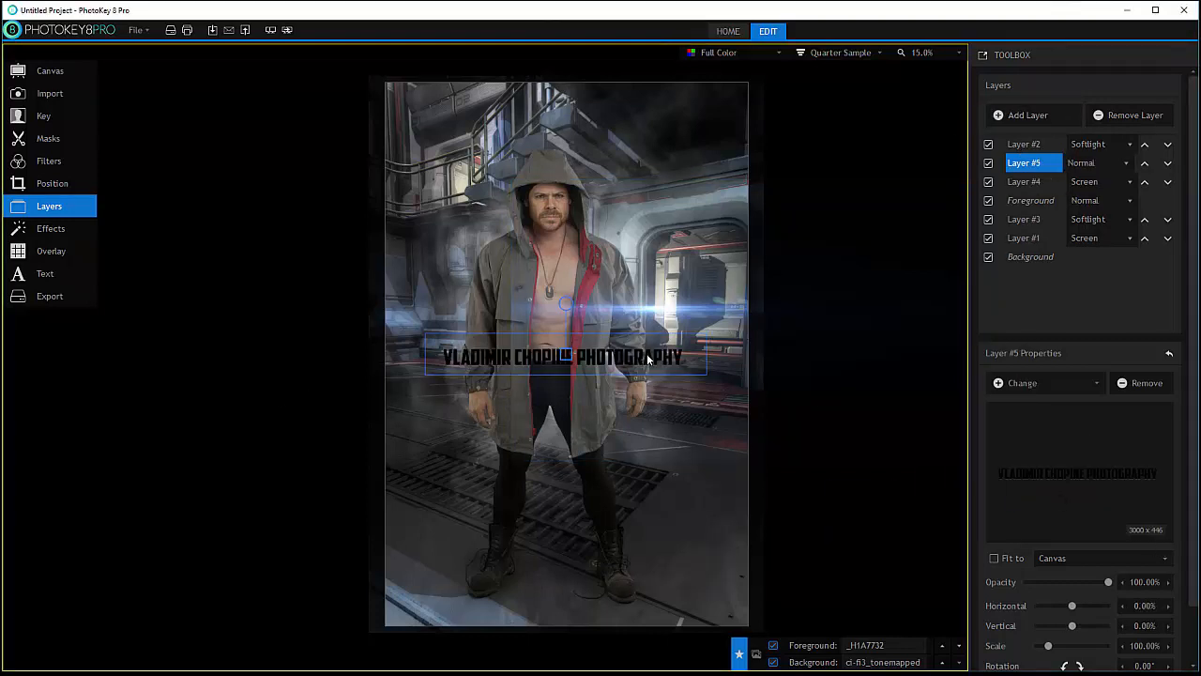
left_click_drag(646, 352, 636, 591)
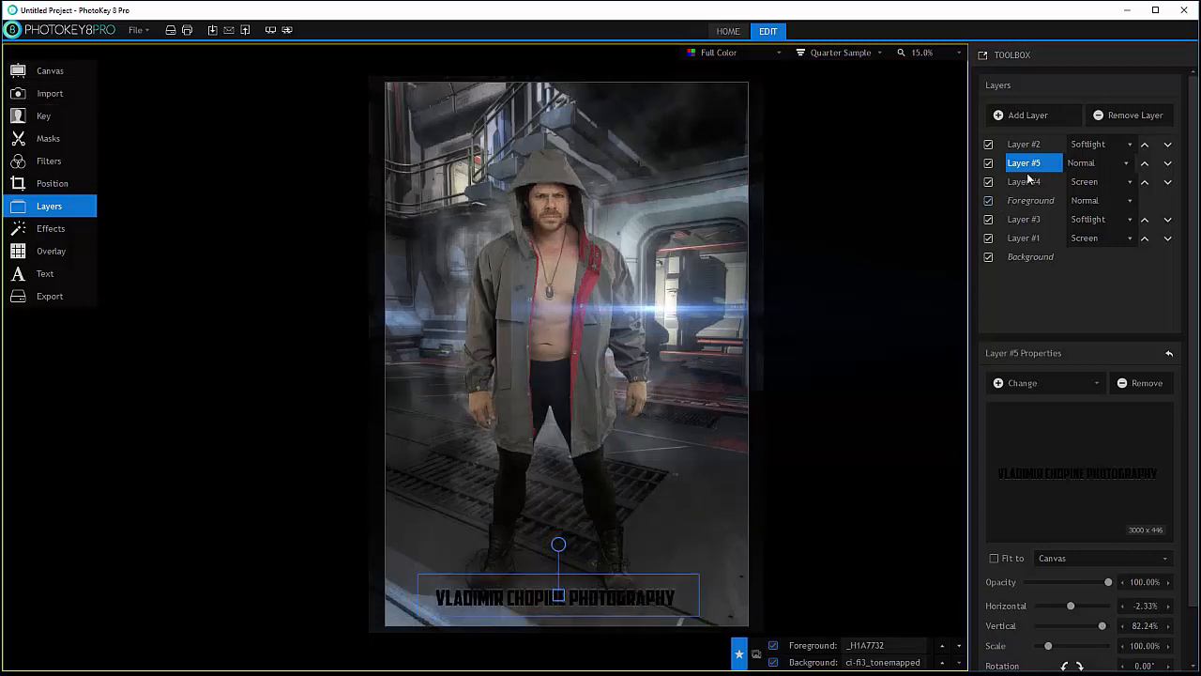
Step: Raise Layer #5 to the top of the stack, then shrink its logo to 68% and place it just below the man's boots
left_click(1145, 163)
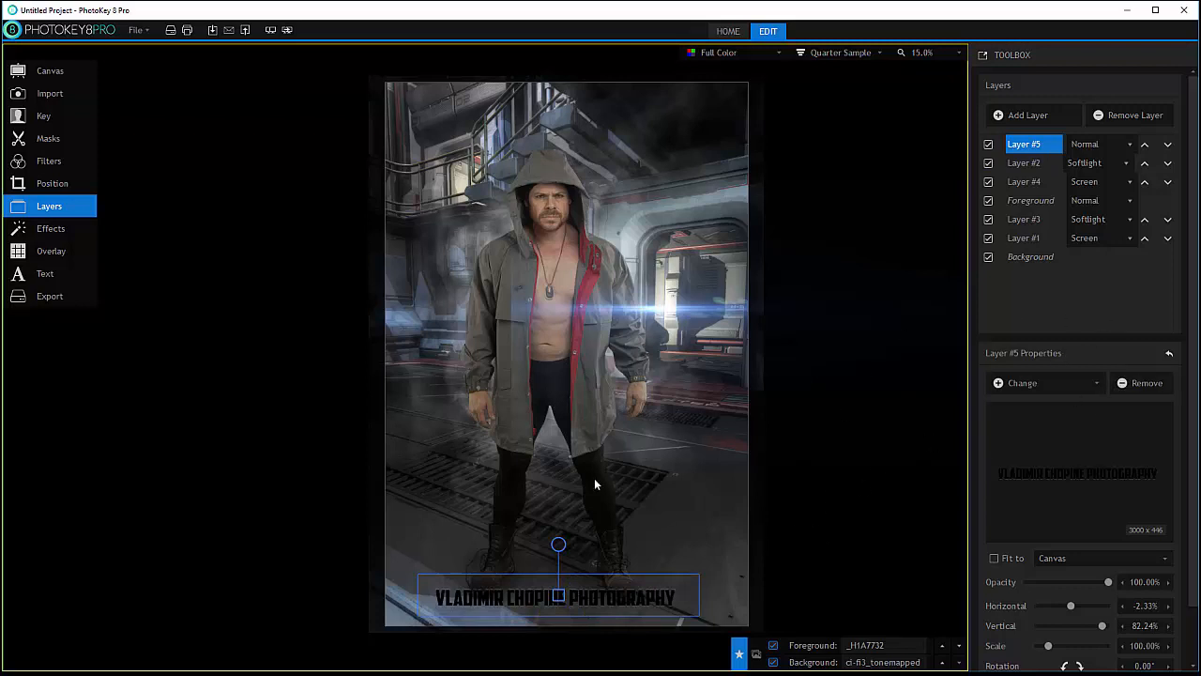
left_click_drag(624, 596, 569, 603)
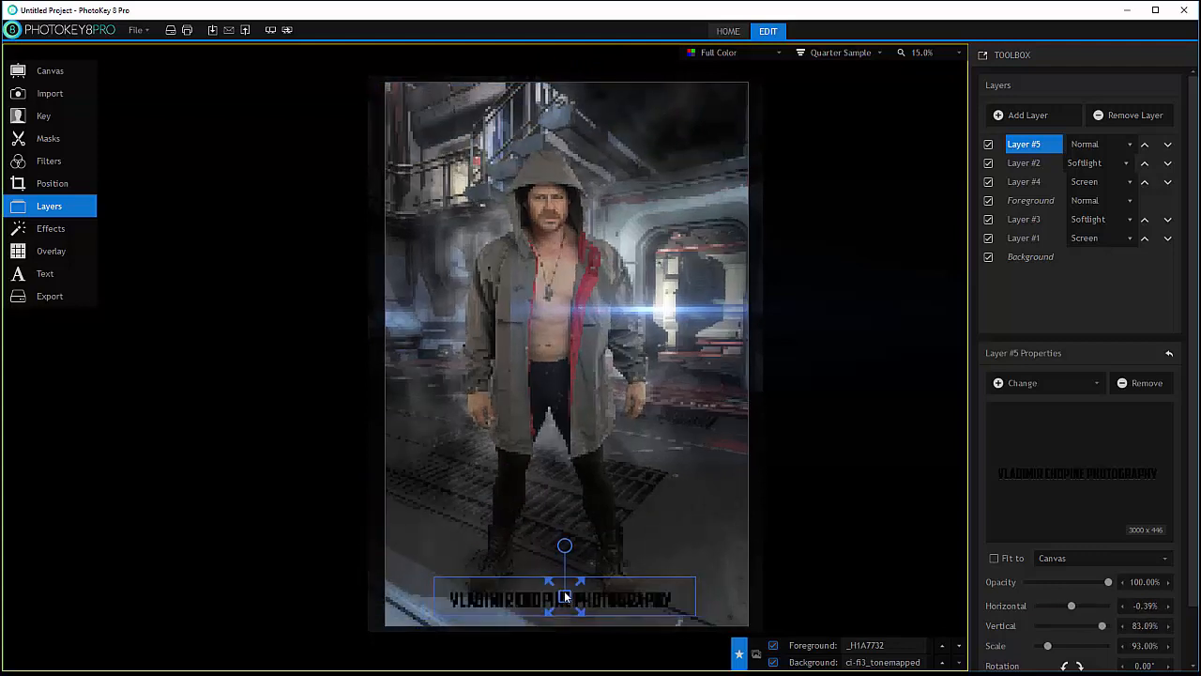
scroll(577, 593, "down", 7)
left_click_drag(593, 588, 604, 602)
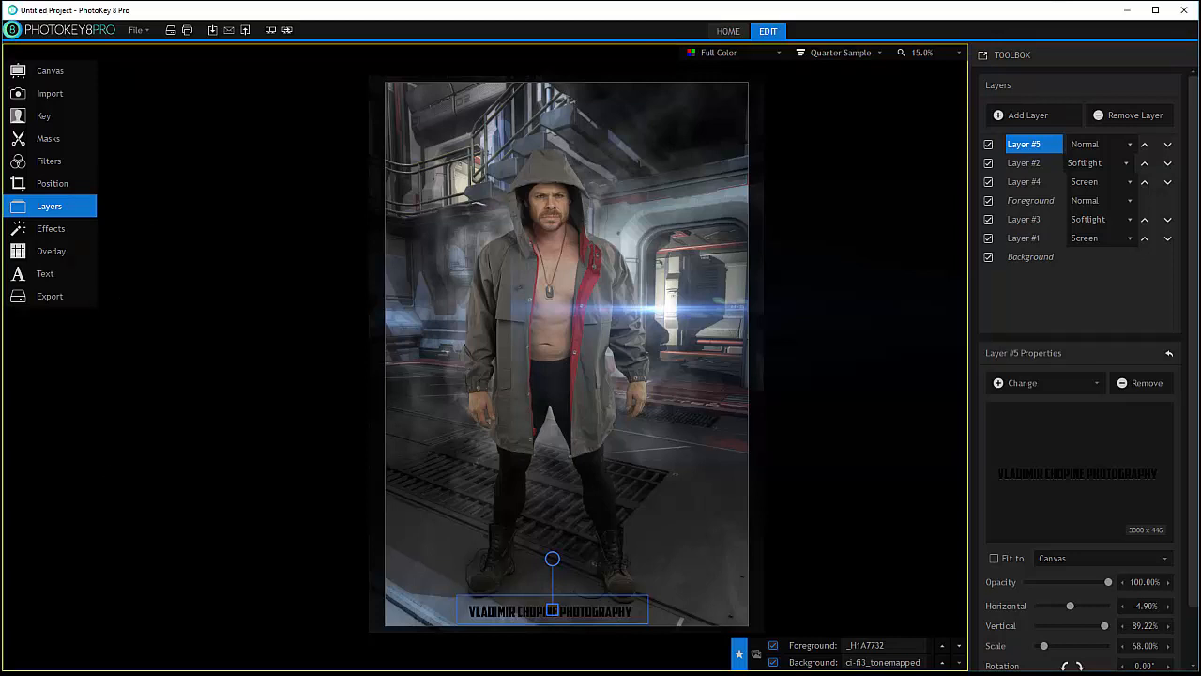
left_click(51, 251)
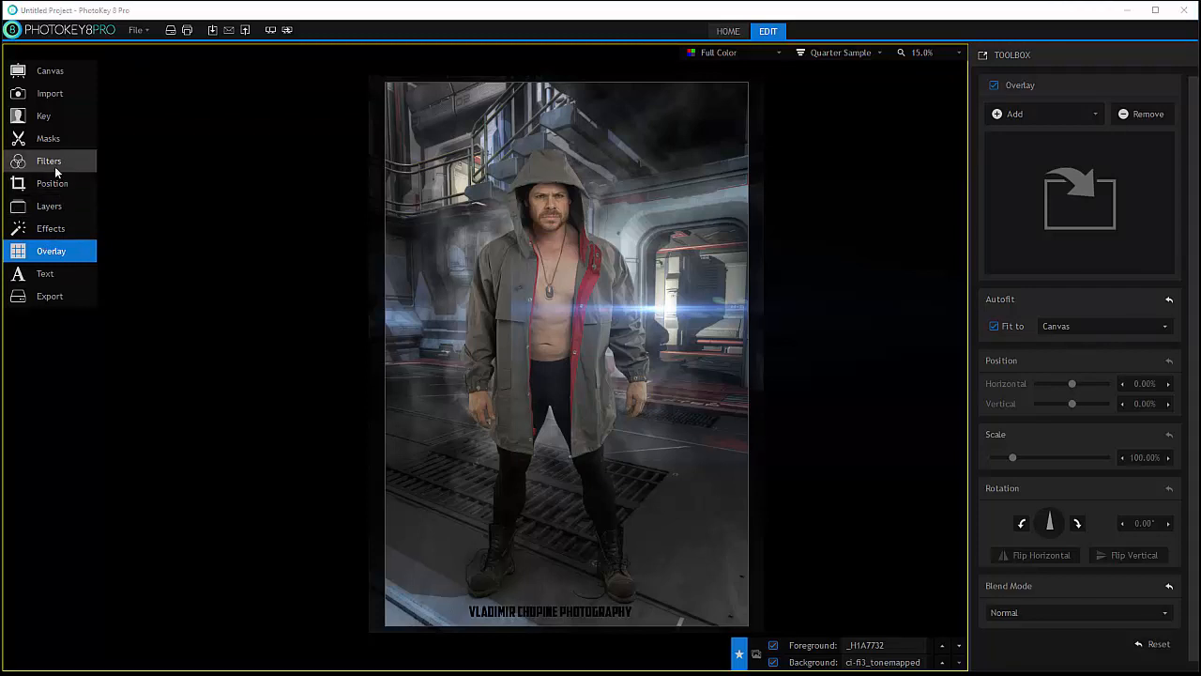
left_click(48, 205)
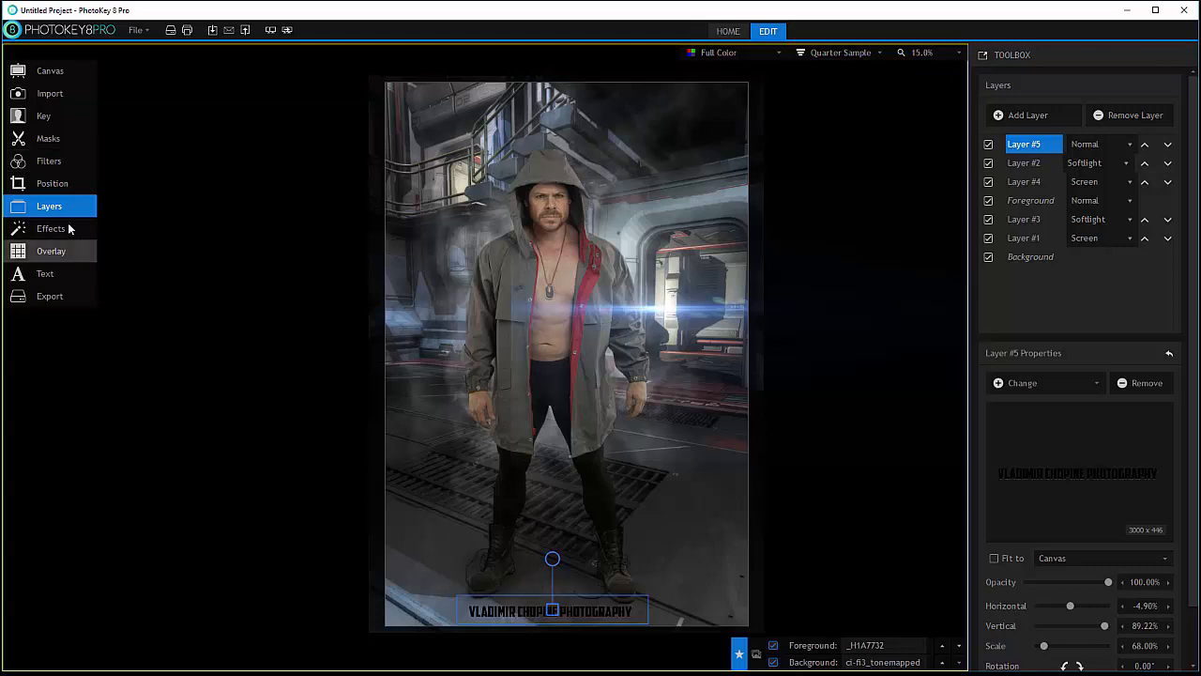
left_click(25, 253)
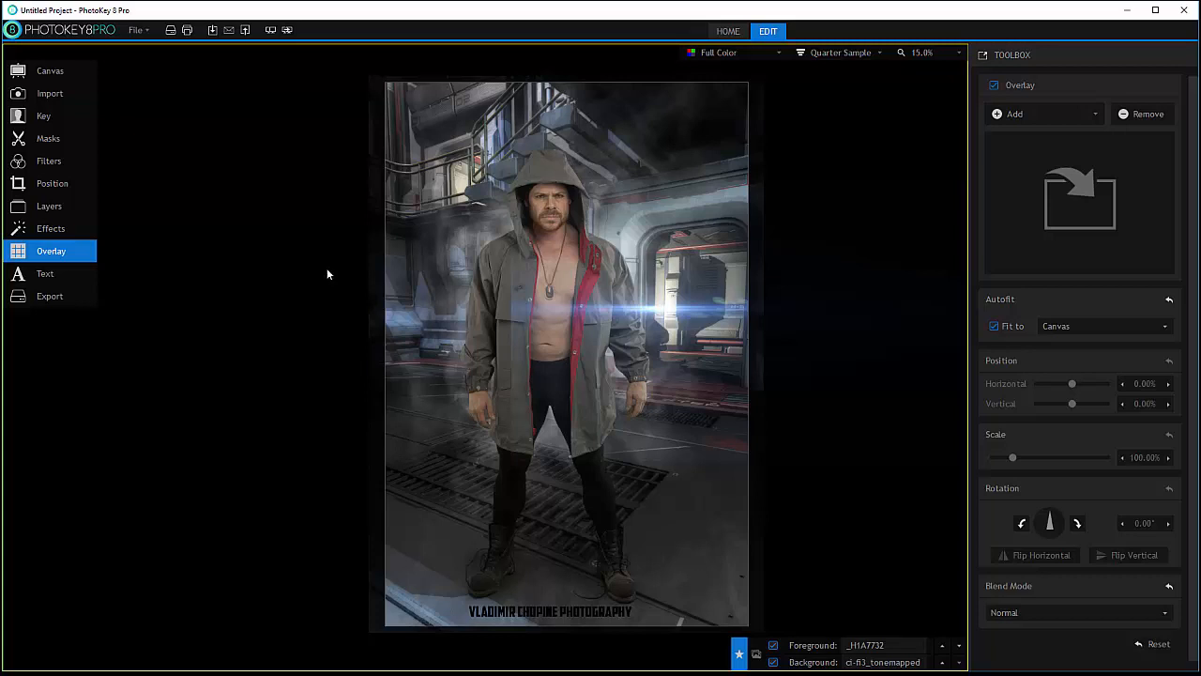
left_click(54, 181)
left_click(90, 207)
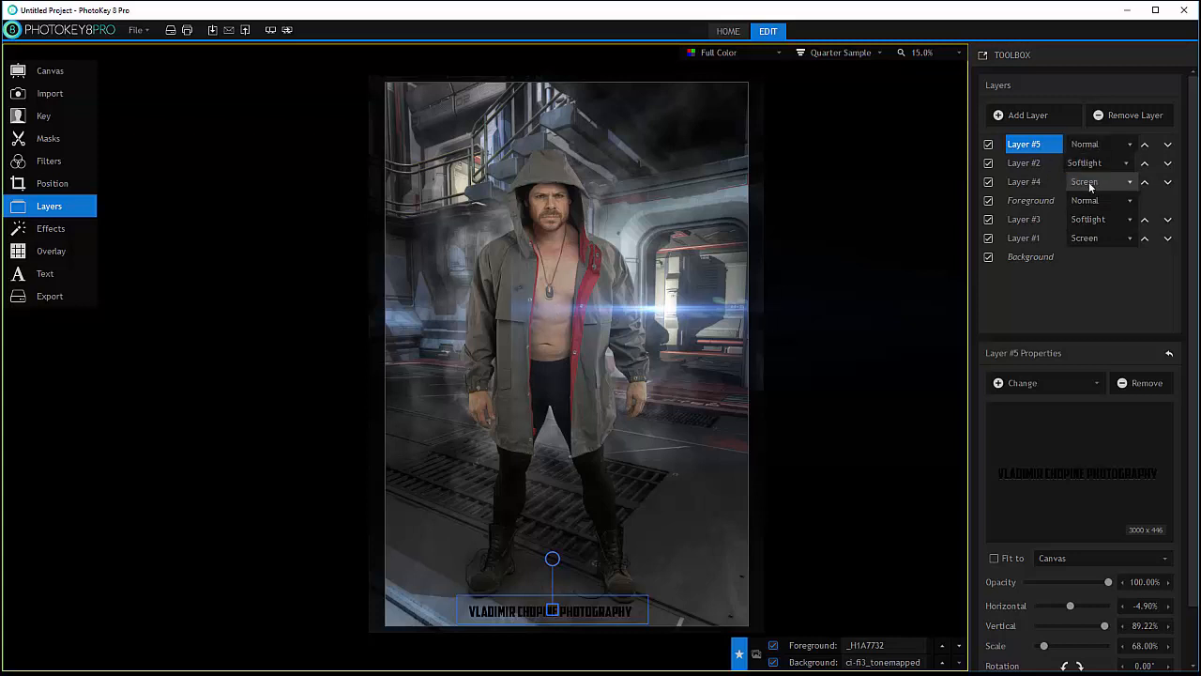
Step: Toggle the visibility of Layer #2 and Layer #4 in turn to compare the image with and without each
left_click(988, 163)
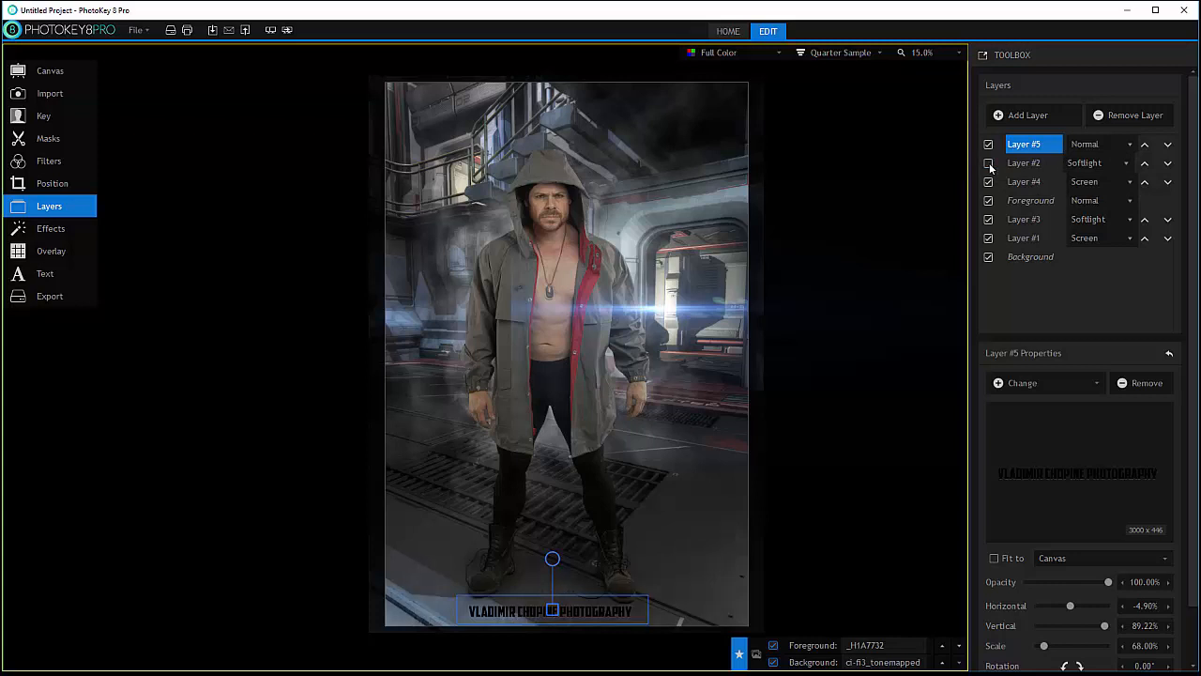
left_click(989, 164)
left_click(989, 182)
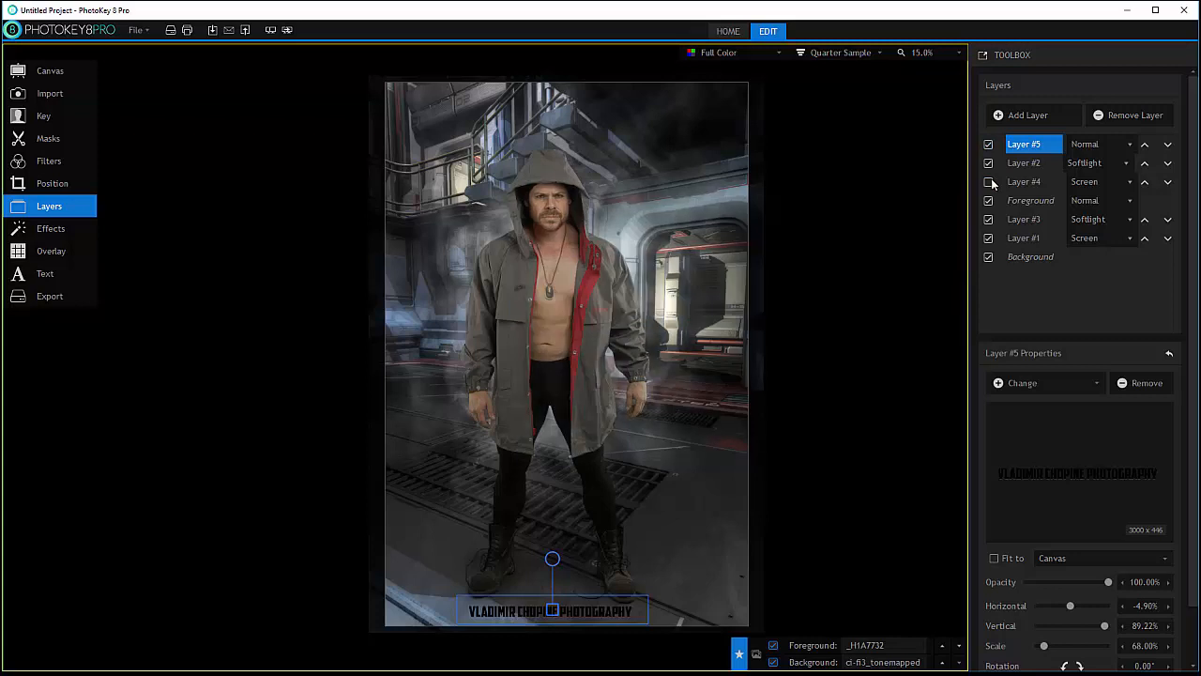
left_click(989, 182)
left_click(1022, 182)
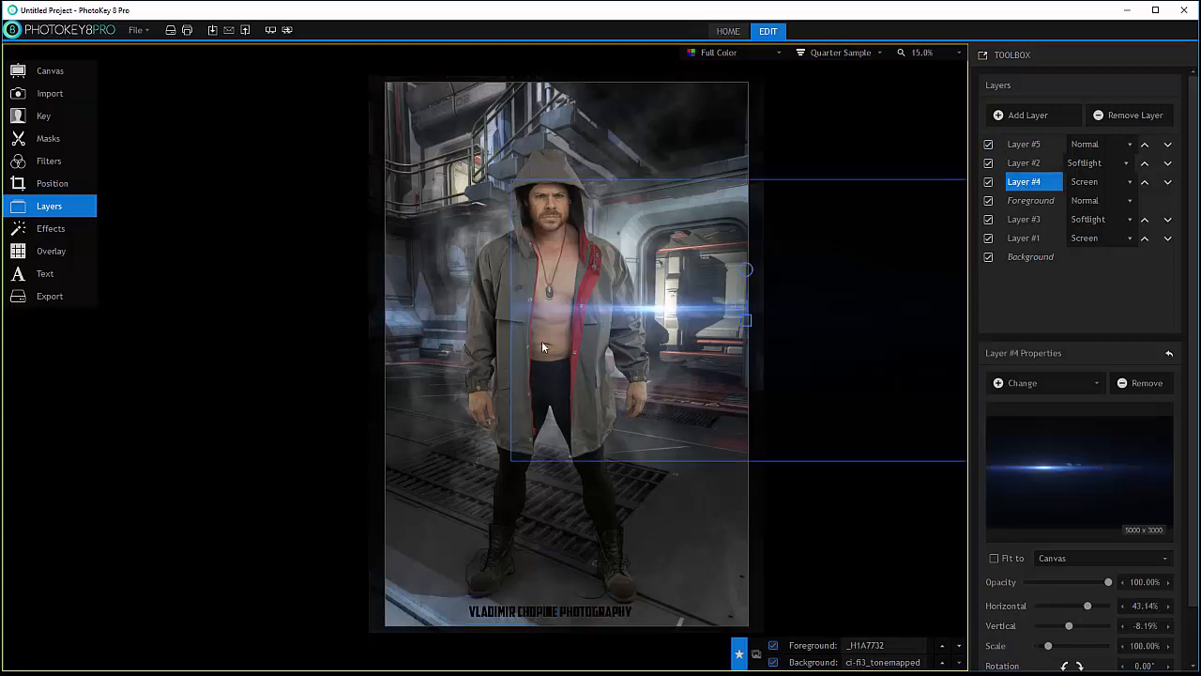
Step: Set Layer #2's smoke opacity to 35.97% and reduce Layer #4's flare opacity to 43.88%
left_click(1024, 163)
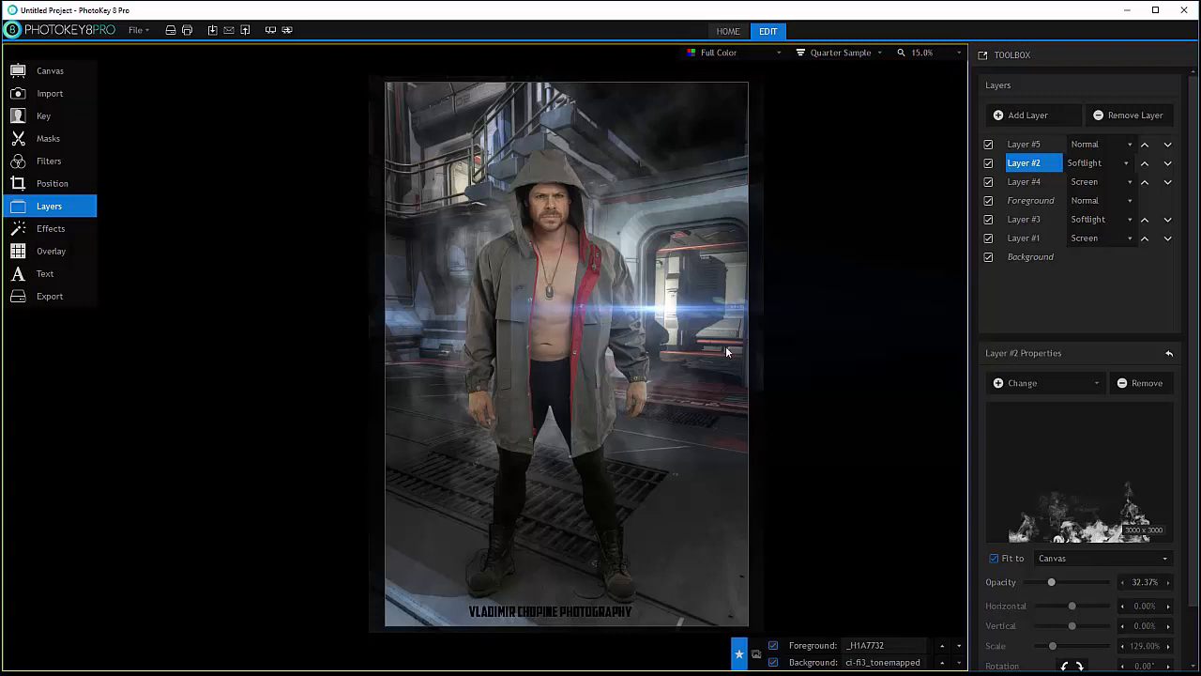
left_click_drag(1052, 579, 1054, 581)
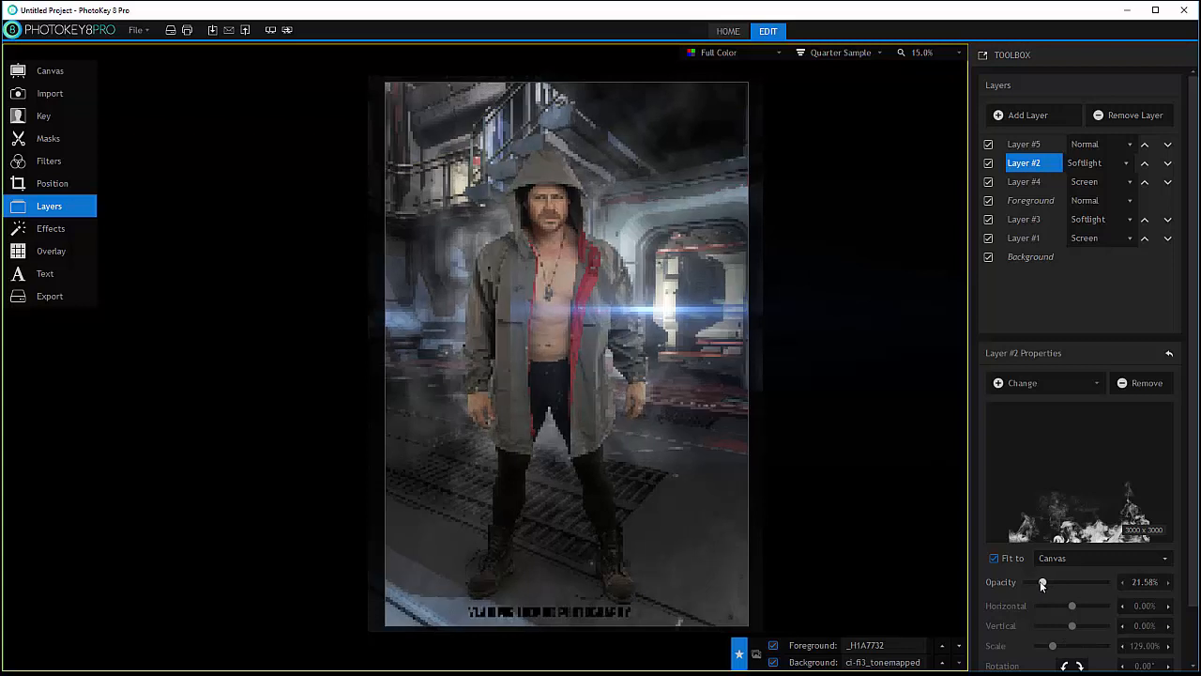
left_click(1049, 183)
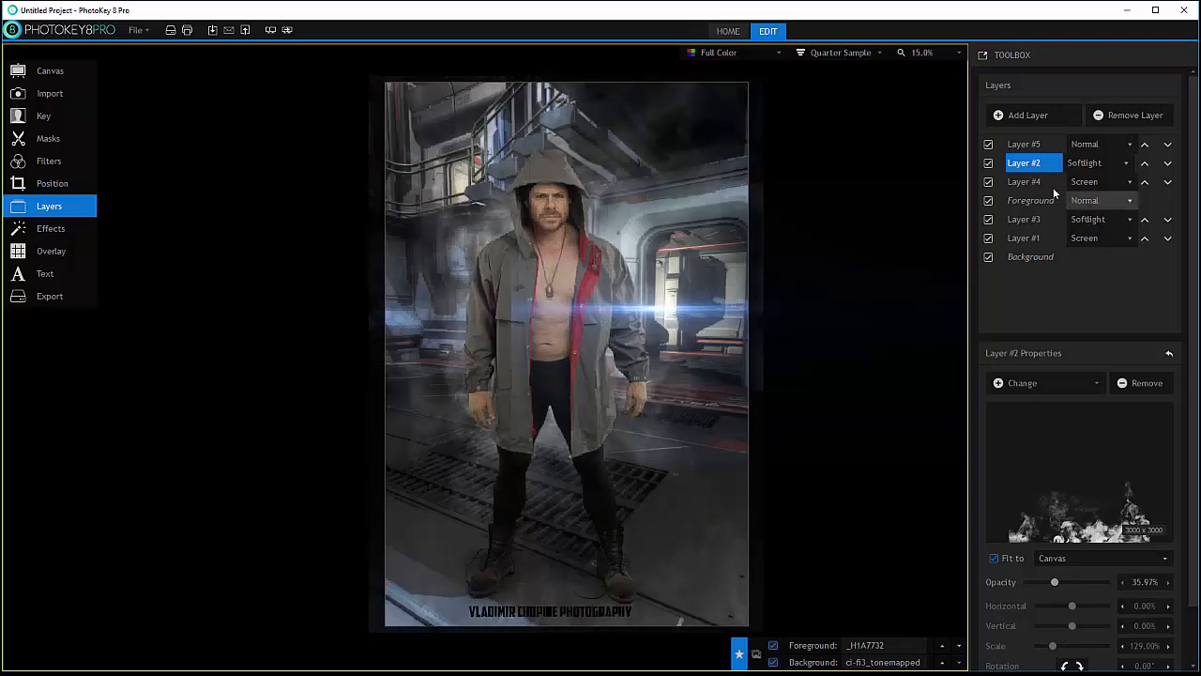
left_click_drag(1108, 582, 1061, 581)
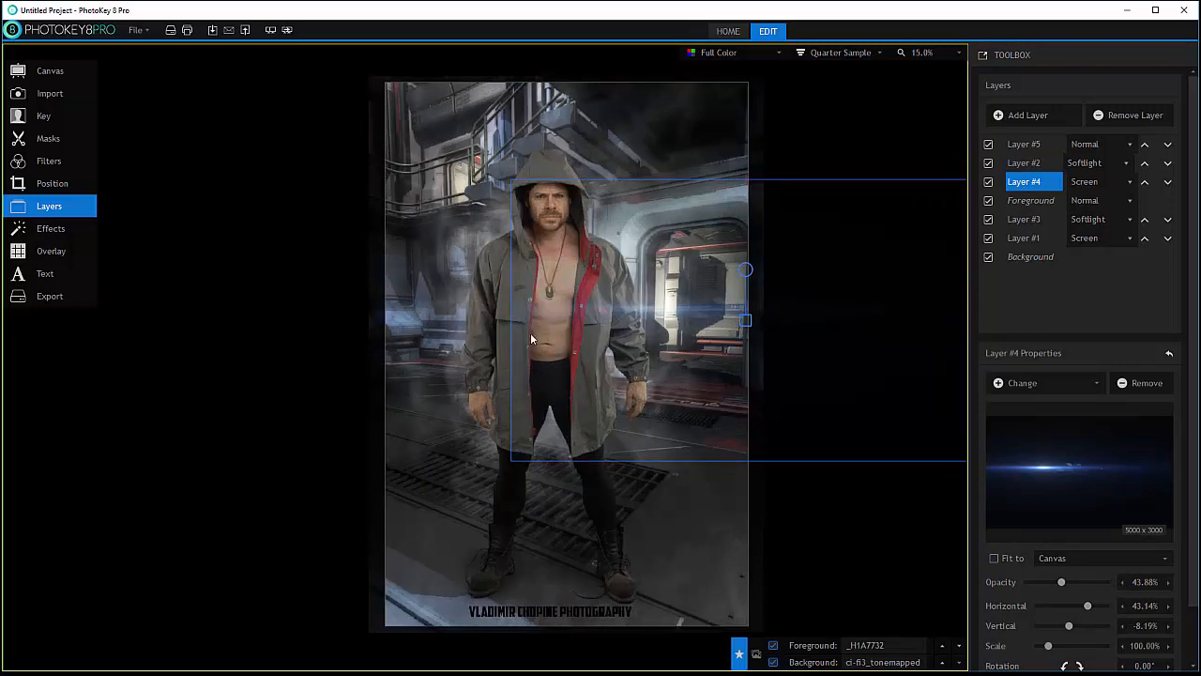
Step: Select the logo layer, Layer #5, and look over its properties
left_click(1022, 148)
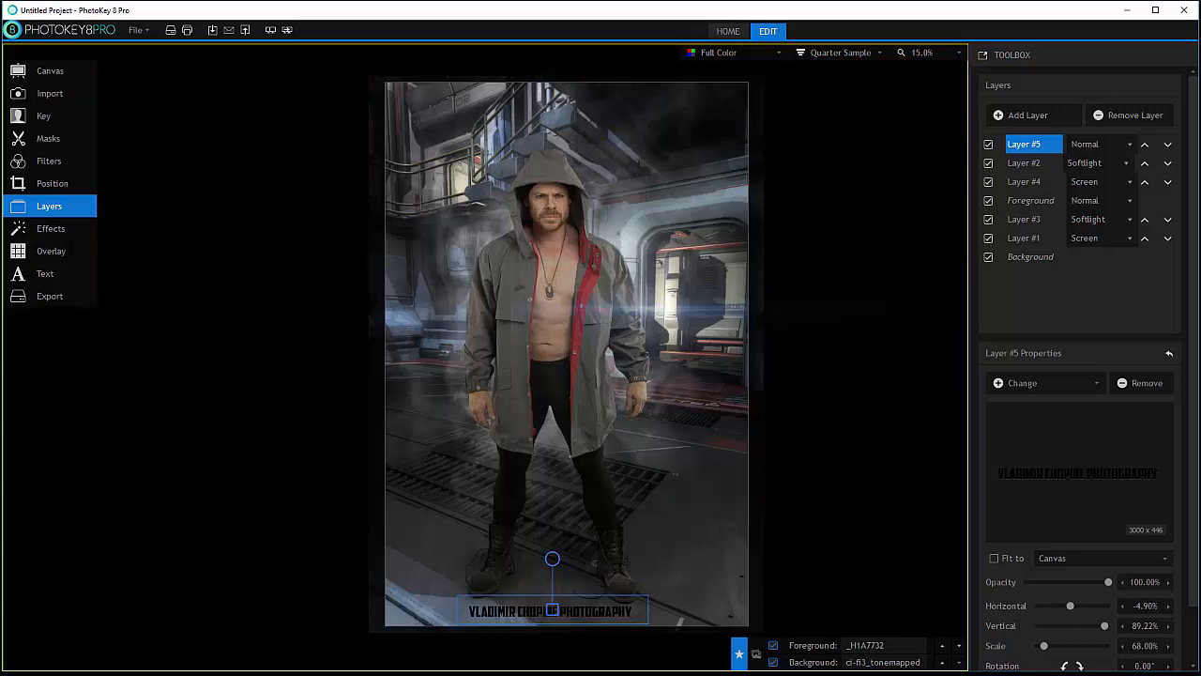
scroll(1072, 345, "down", 1)
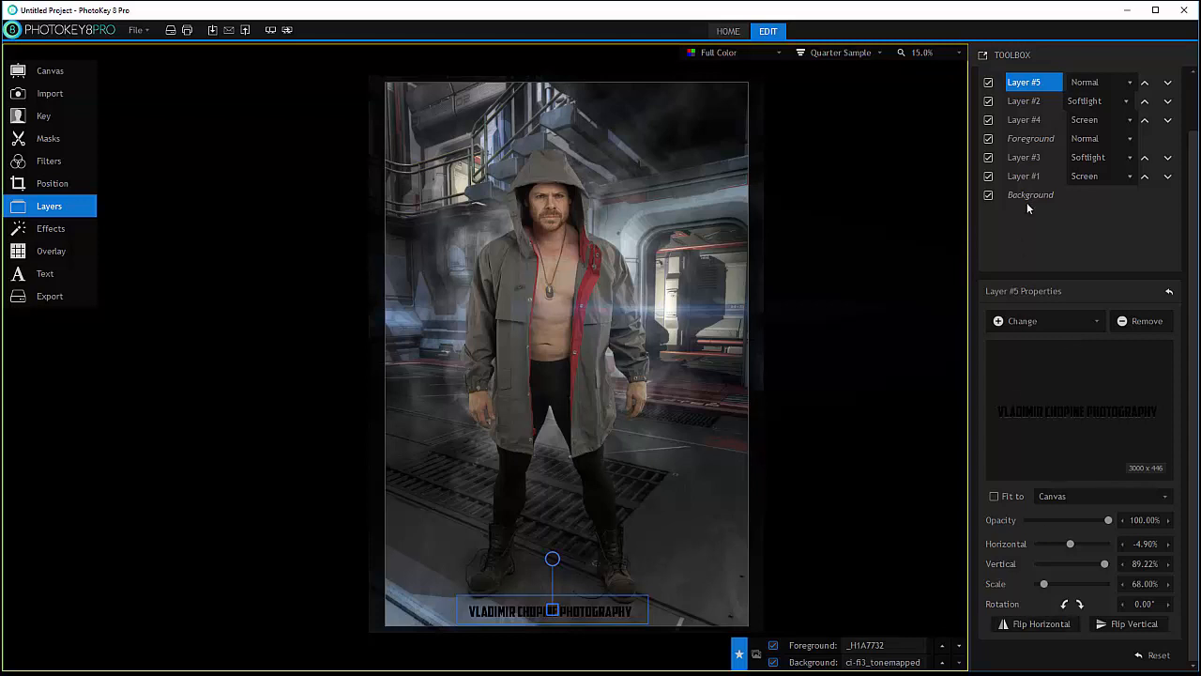
scroll(1070, 319, "up", 1)
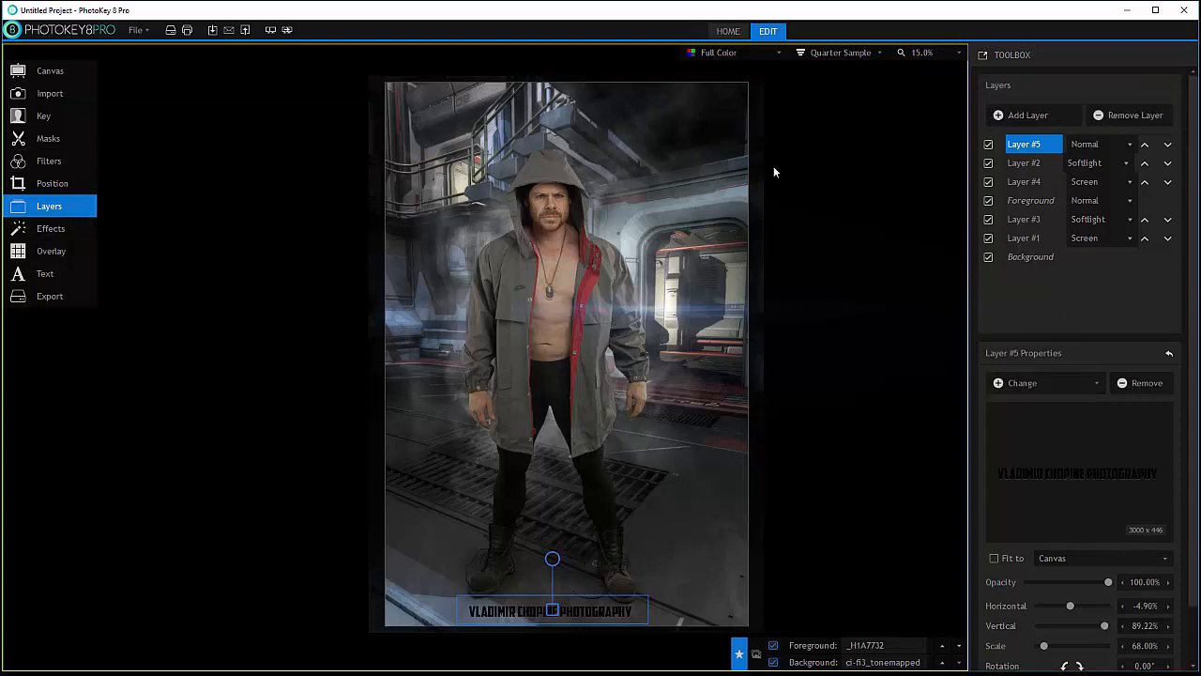